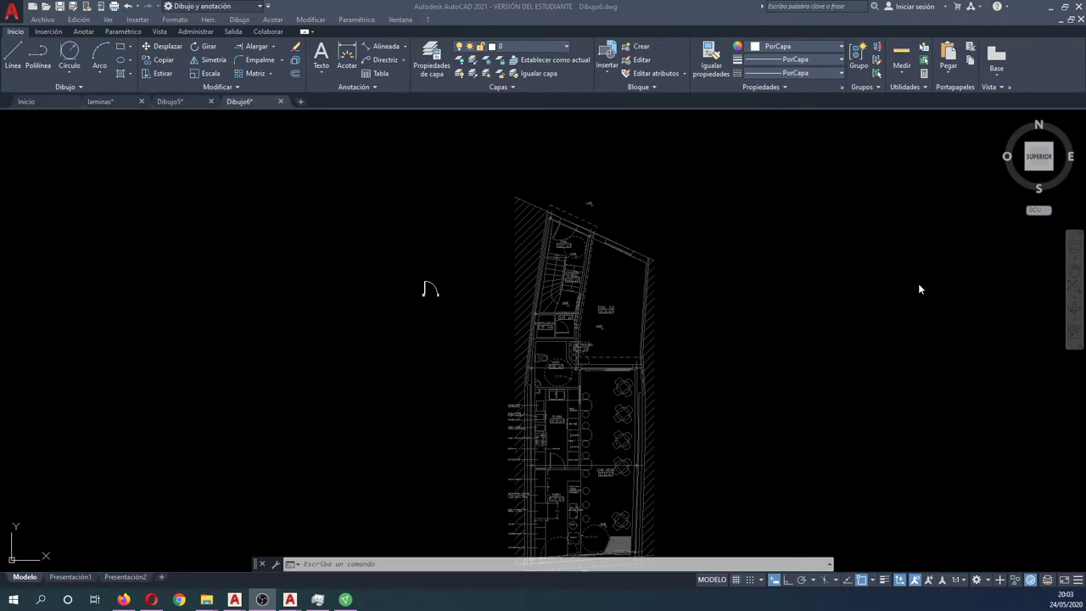
- Draw a closed seven-line irregular outline left of the floor plan with LINEA
{"action": "left_click", "coordinate": [839, 328]}
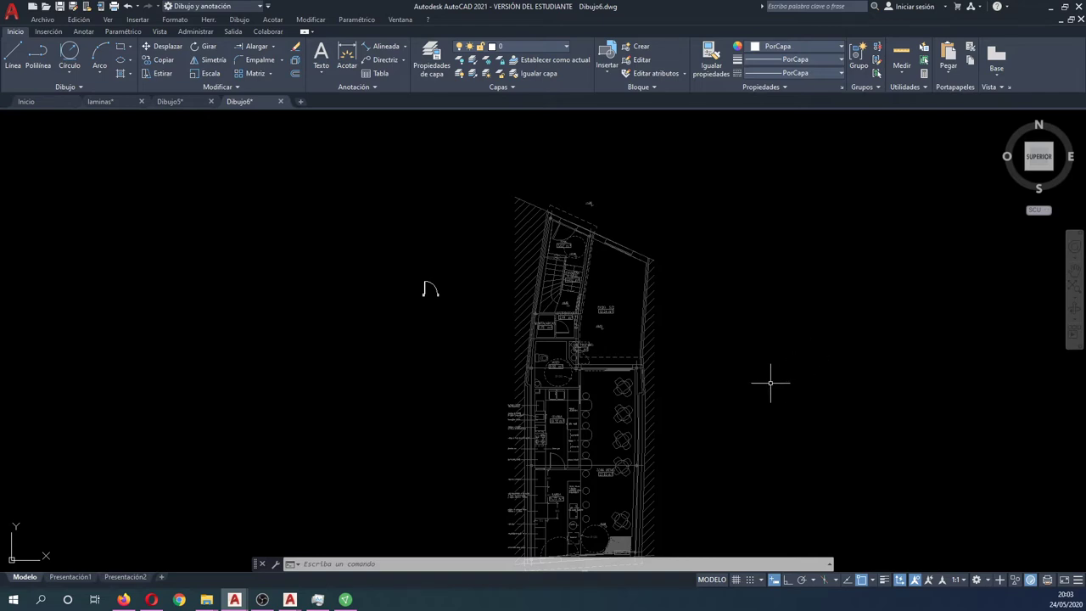
{"action": "middle_click_drag", "start_coordinate": [771, 383], "coordinate": [769, 376]}
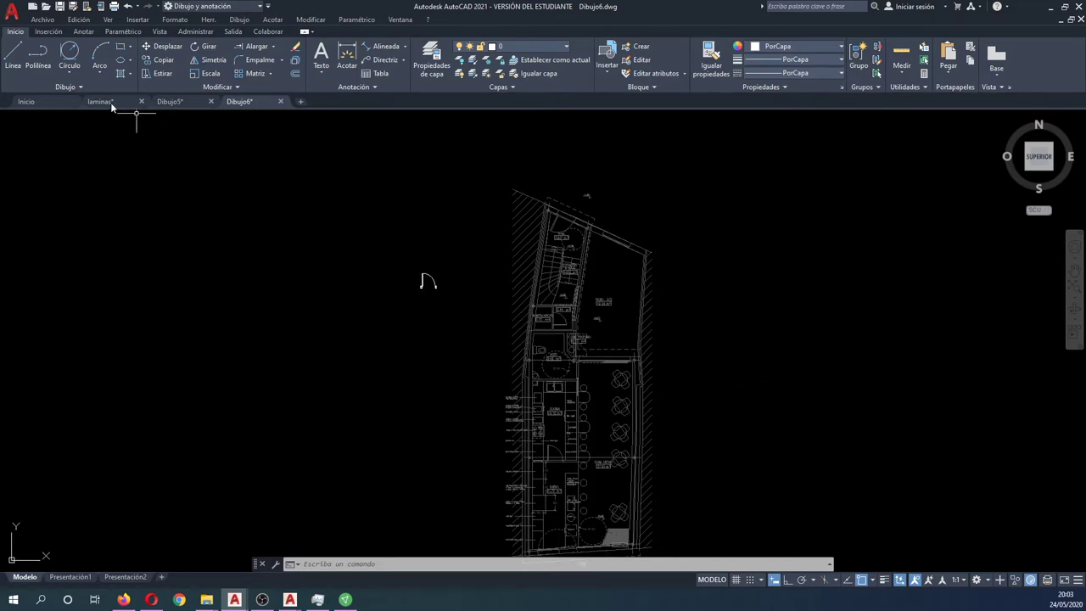
{"action": "left_click", "coordinate": [13, 56]}
{"action": "left_click", "coordinate": [233, 232]}
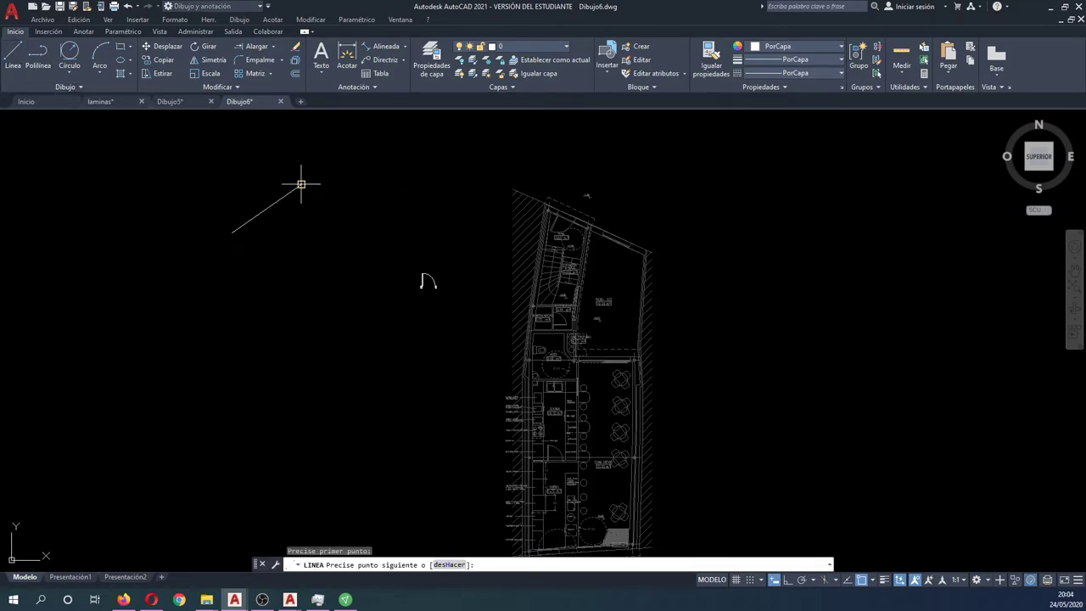
{"action": "left_click", "coordinate": [301, 184]}
{"action": "left_click", "coordinate": [338, 219]}
{"action": "left_click", "coordinate": [339, 255]}
{"action": "left_click", "coordinate": [322, 302]}
{"action": "left_click", "coordinate": [281, 304]}
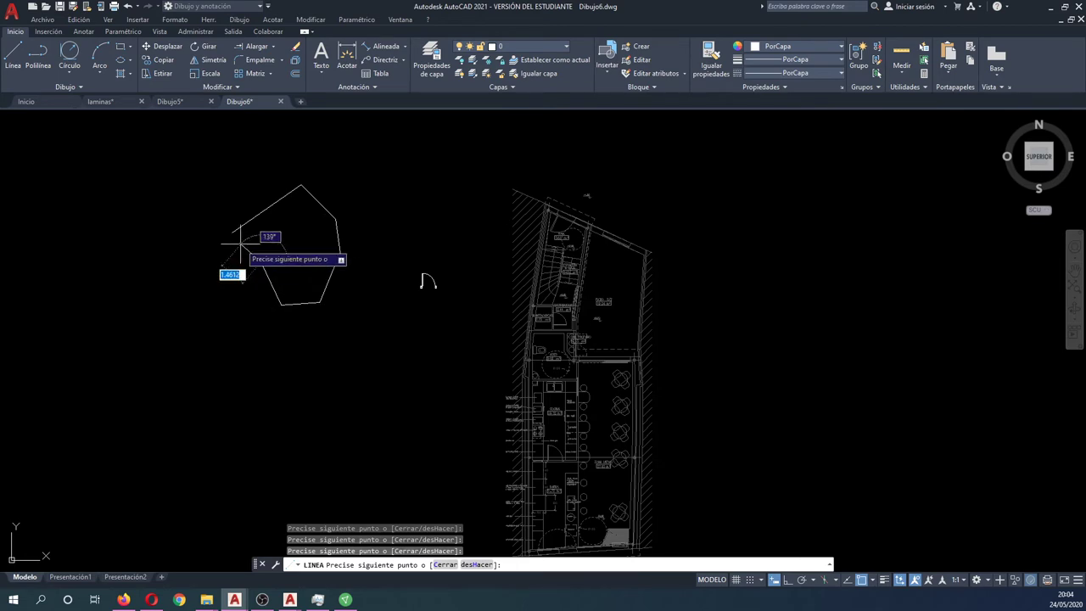
{"action": "left_click", "coordinate": [233, 233]}
{"action": "key", "text": "Escape"}
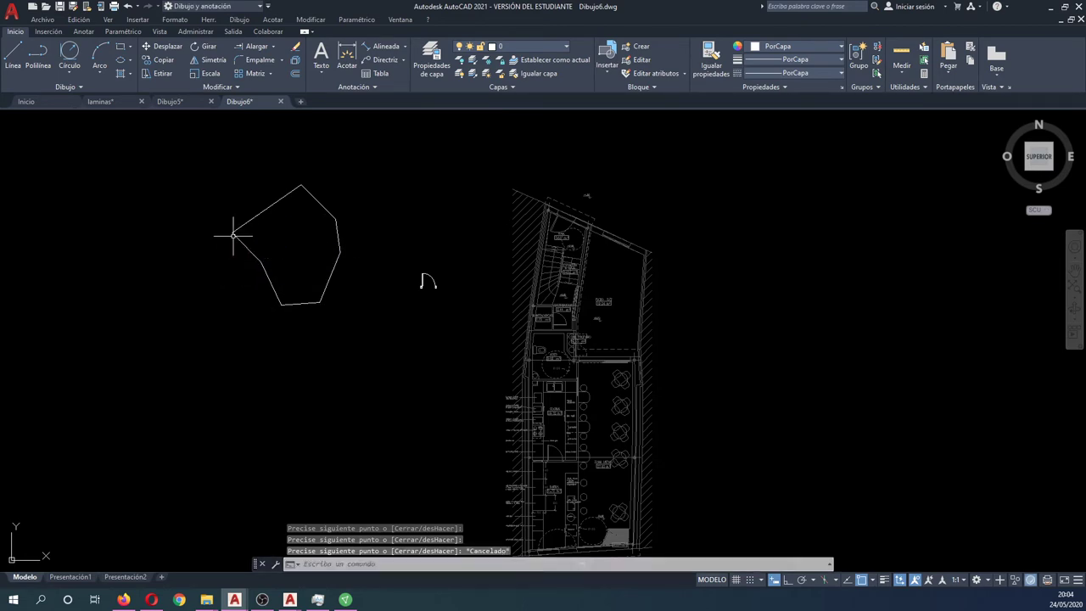
- Try converting an outline segment with PE (Polyline Edit), then cancel
{"action": "type", "text": "pe"}
{"action": "key", "text": "Return"}
{"action": "left_click", "coordinate": [263, 269]}
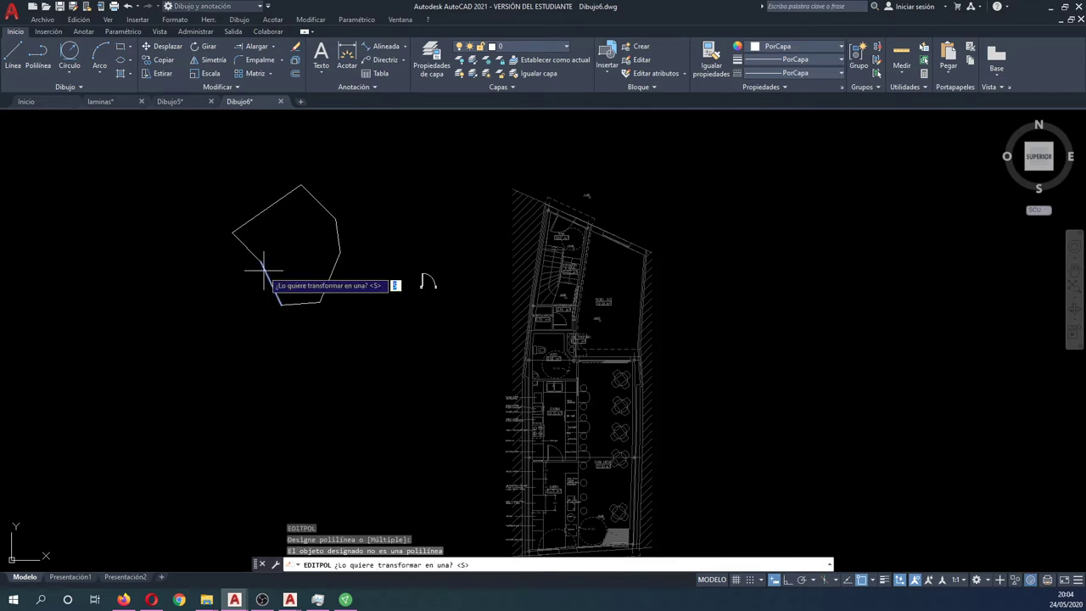
{"action": "key", "text": "Escape"}
{"action": "key", "text": "Escape"}
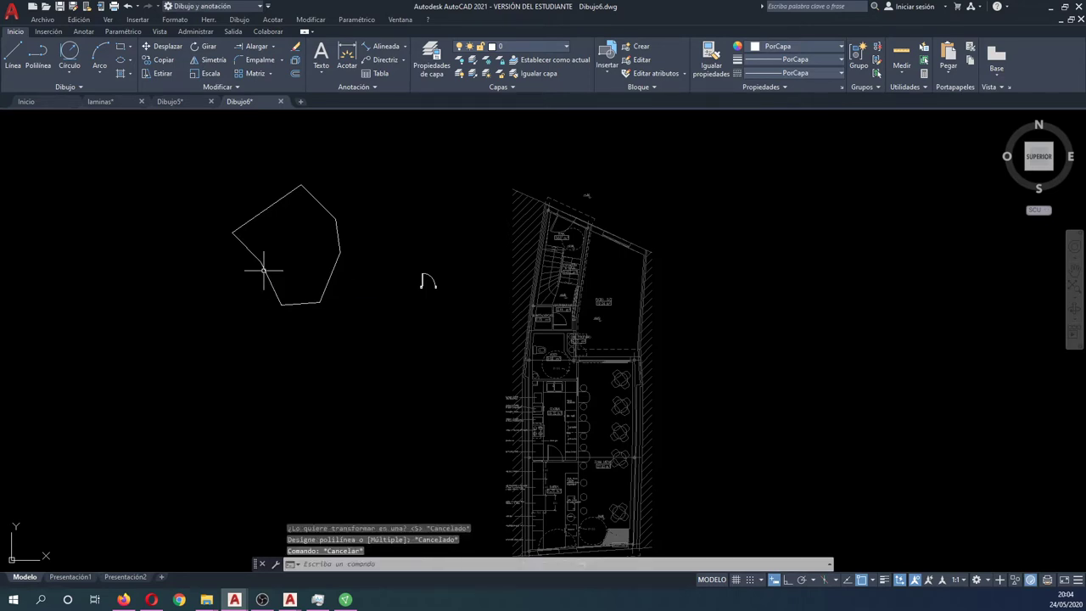
- Window-select the whole outline and expand the Modificar panel
{"action": "left_click", "coordinate": [182, 148]}
{"action": "left_click", "coordinate": [388, 364]}
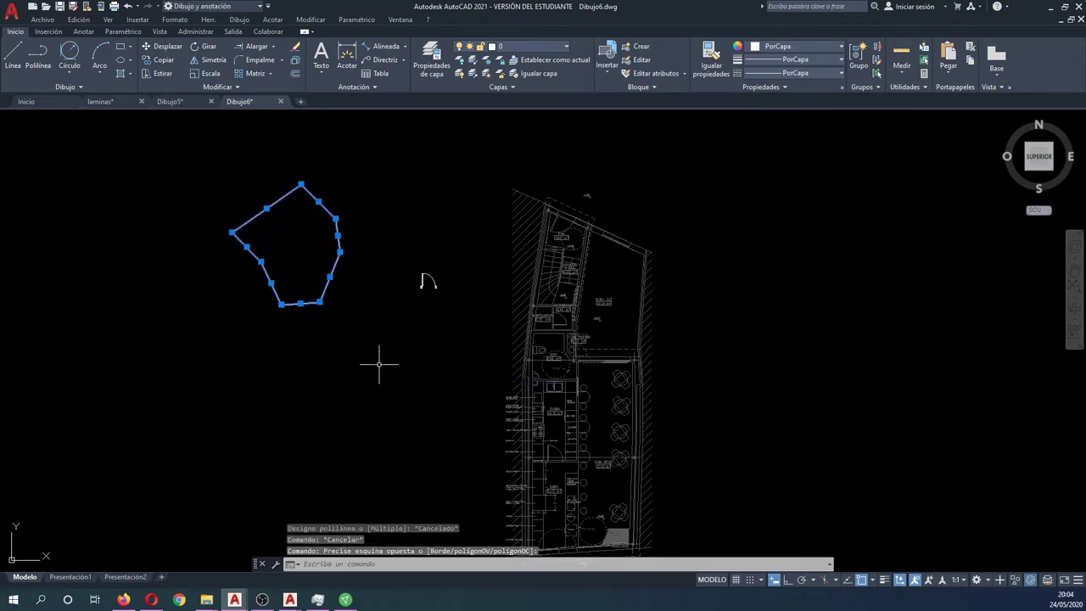
{"action": "left_click", "coordinate": [218, 87]}
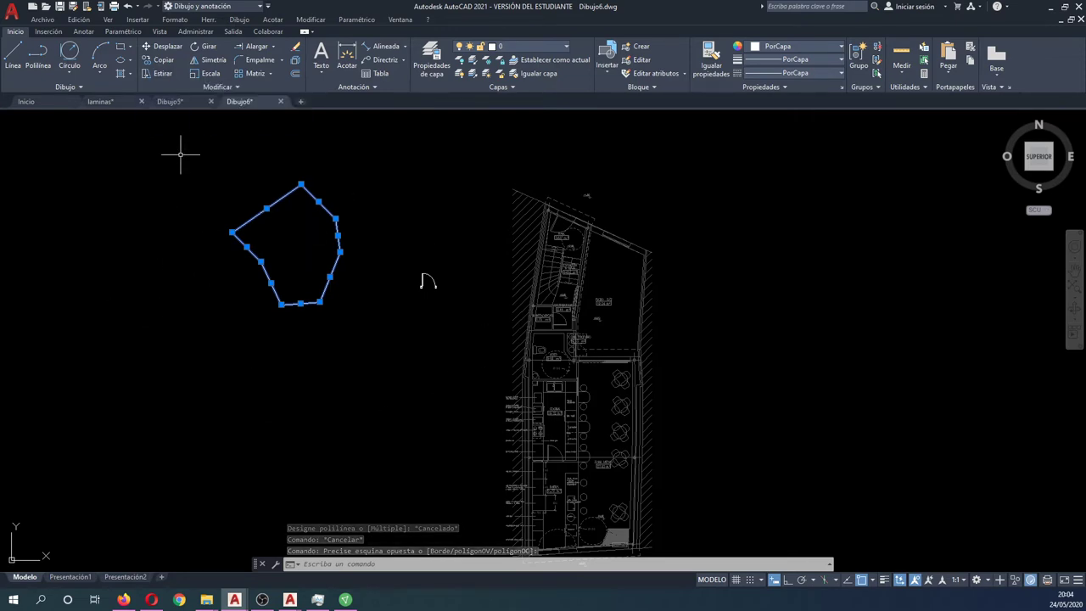
{"action": "left_click", "coordinate": [227, 88]}
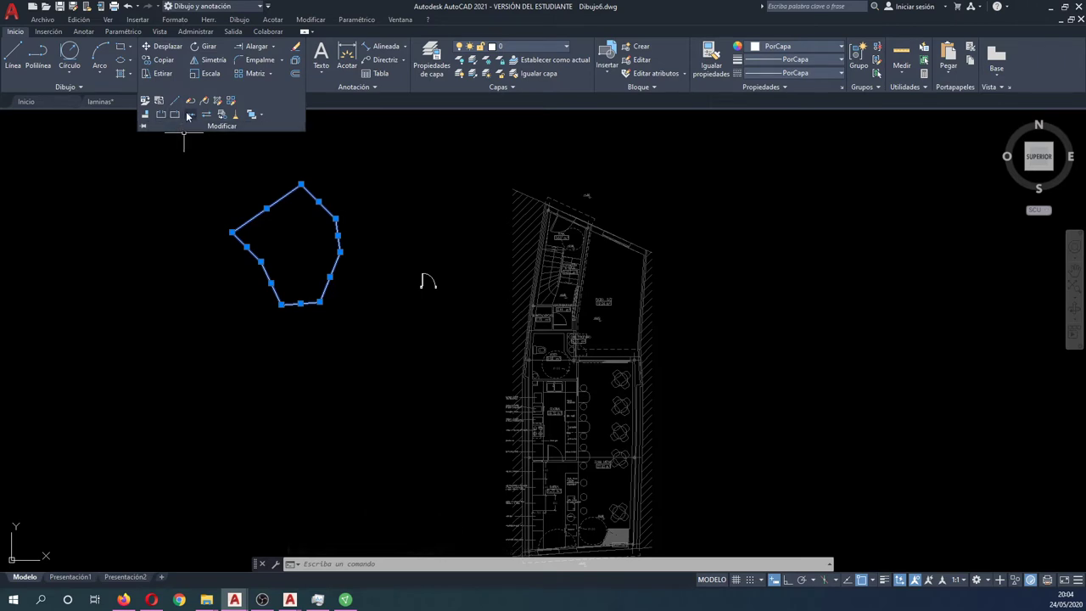
- Join the outline's lines into one polyline with Unir
{"action": "left_click", "coordinate": [190, 115]}
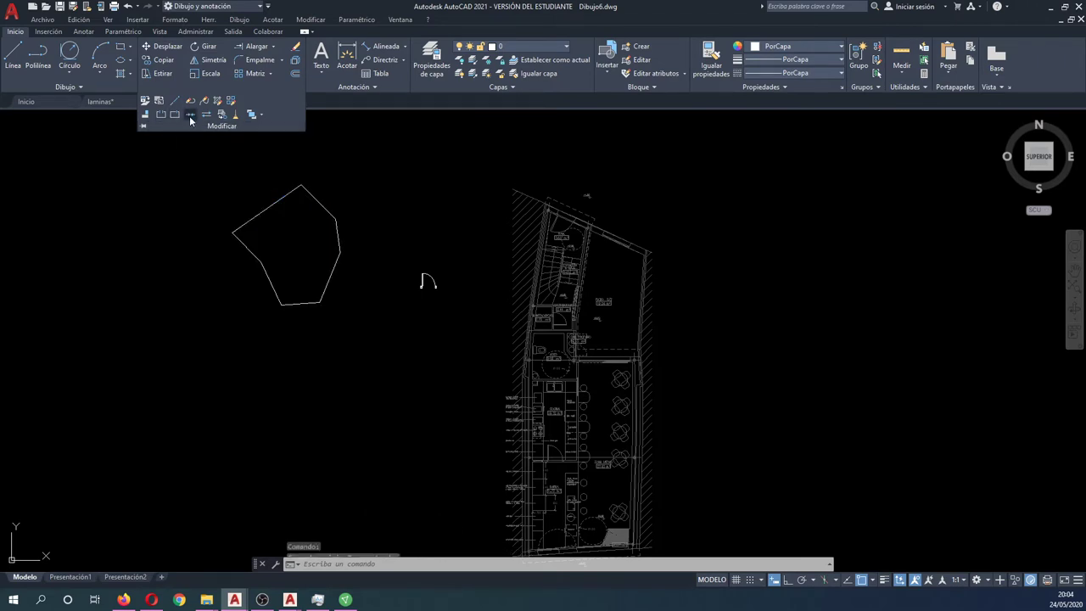
{"action": "key", "text": "Escape"}
{"action": "left_click_drag", "start_coordinate": [280, 204], "coordinate": [322, 178]}
{"action": "key", "text": "Escape"}
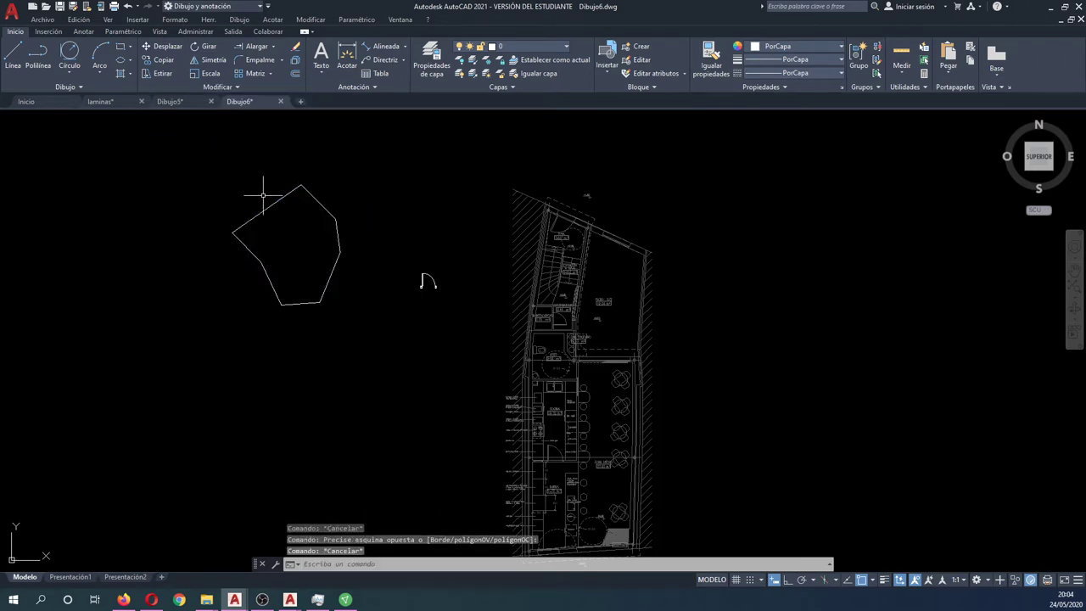
{"action": "type", "text": "eq"}
- Offset the outline outward by the default distance of 1
{"action": "key", "text": "Return"}
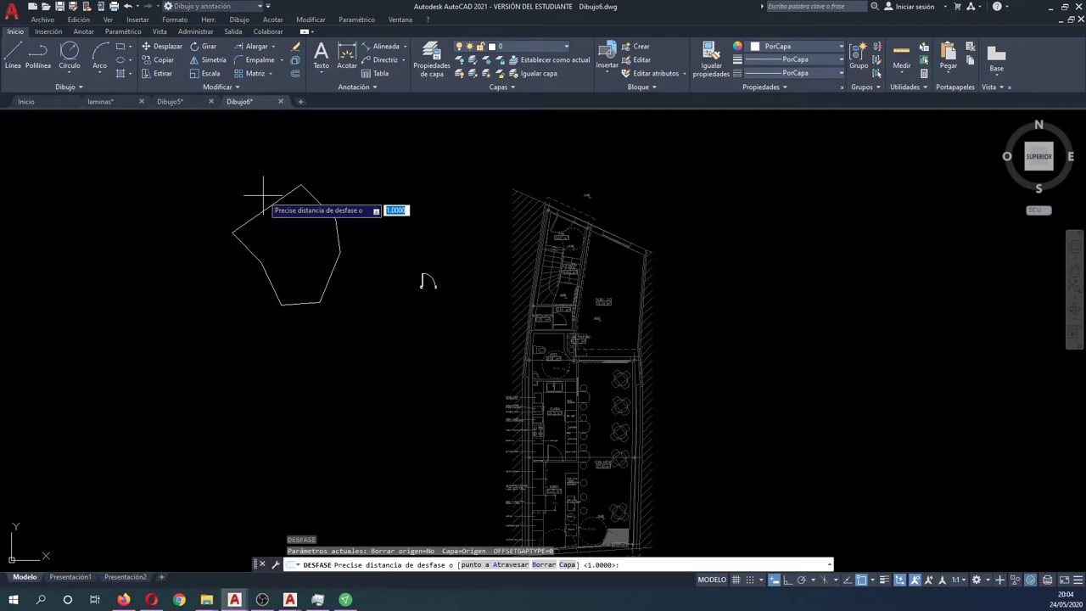
{"action": "key", "text": "Return"}
{"action": "left_click", "coordinate": [263, 209]}
{"action": "left_click", "coordinate": [248, 180]}
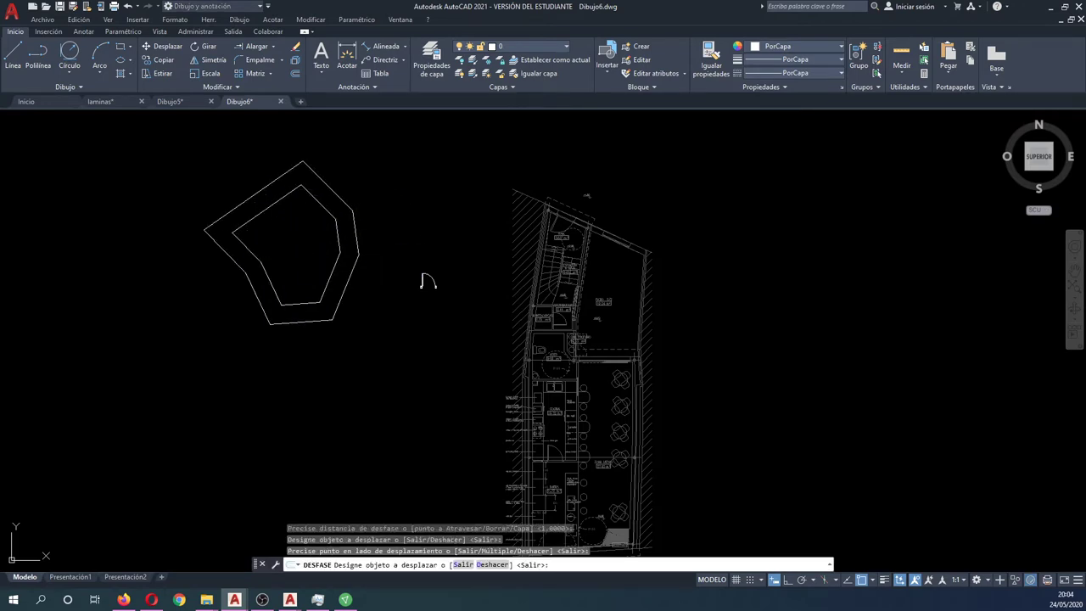
{"action": "key", "text": "Escape"}
- Window-select both outlines and delete them
{"action": "left_click", "coordinate": [307, 254]}
{"action": "left_click", "coordinate": [233, 174]}
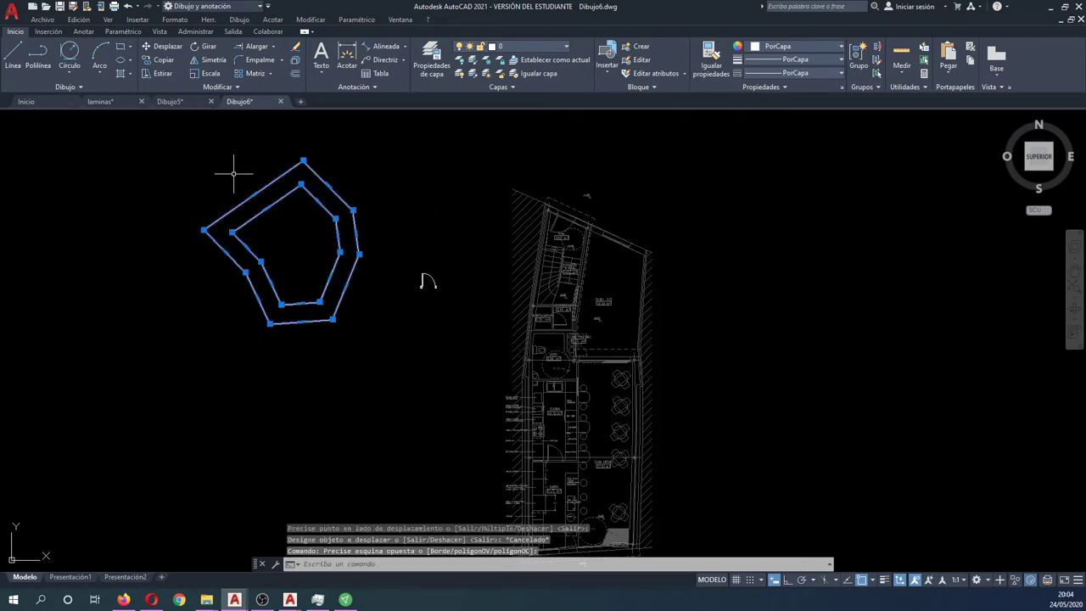
{"action": "key", "text": "Delete"}
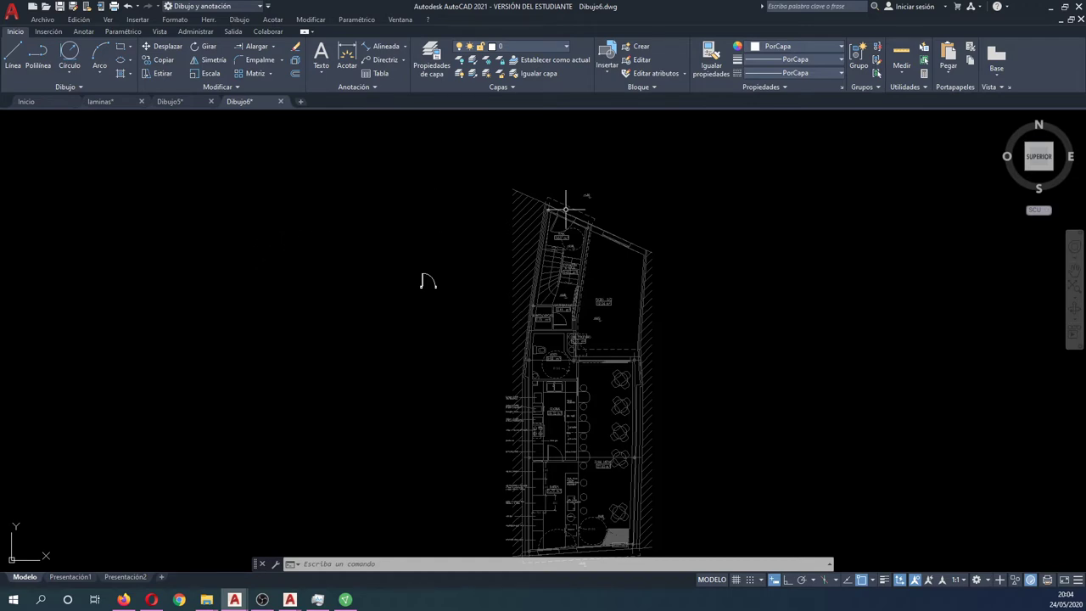
- Zoom into the hall area and select the UCS icon
{"action": "middle_click_drag", "start_coordinate": [594, 219], "coordinate": [561, 252]}
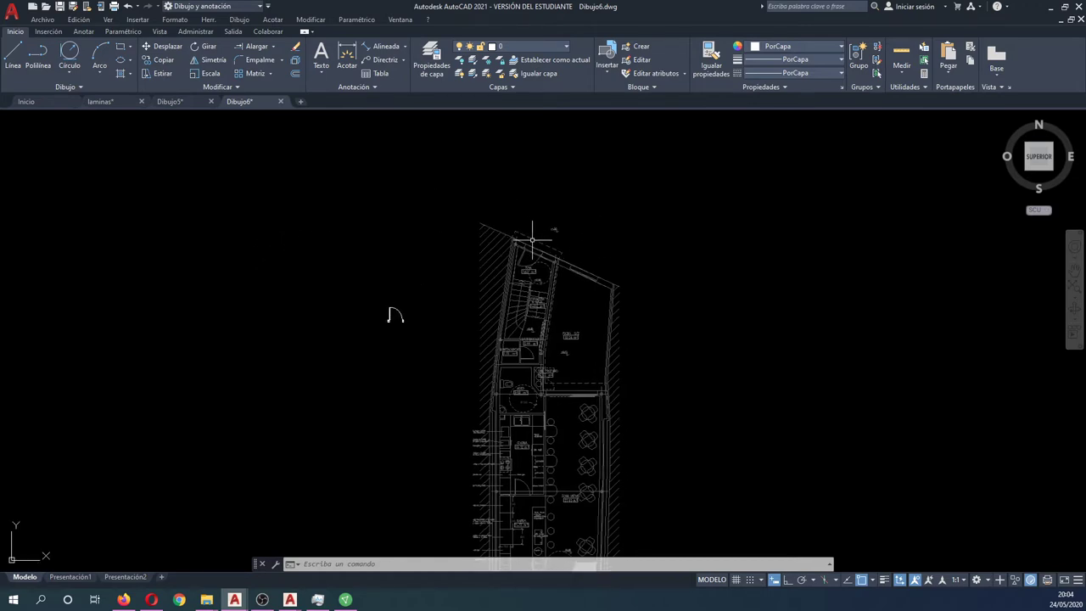
{"action": "scroll", "coordinate": [532, 240], "scroll_direction": "up", "scroll_amount": 2}
{"action": "scroll", "coordinate": [462, 280], "scroll_direction": "up", "scroll_amount": 1}
{"action": "scroll", "coordinate": [467, 286], "scroll_direction": "up", "scroll_amount": 1}
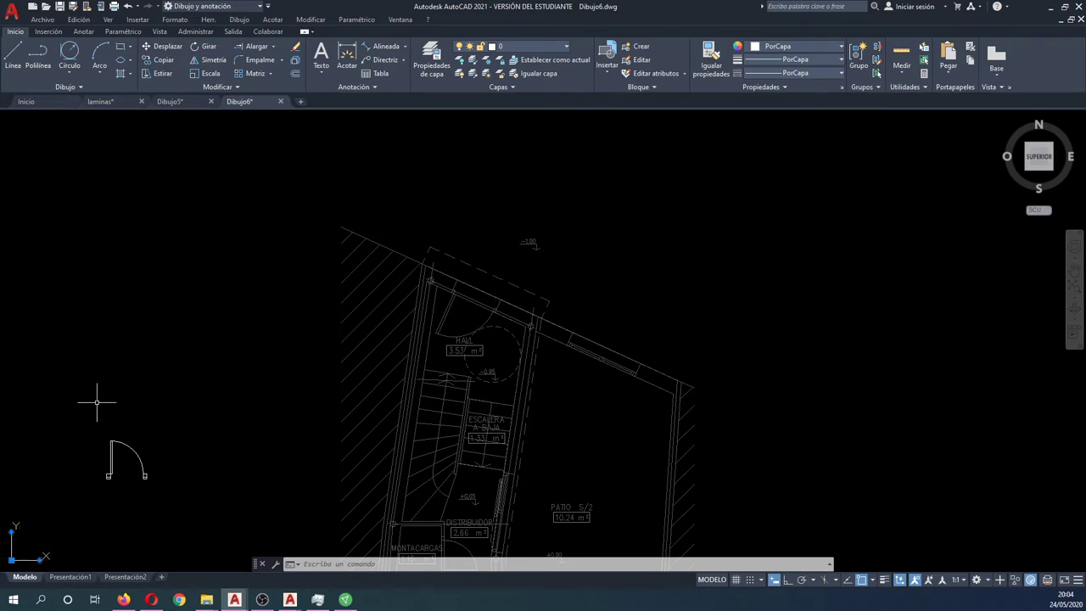
{"action": "left_click", "coordinate": [41, 466]}
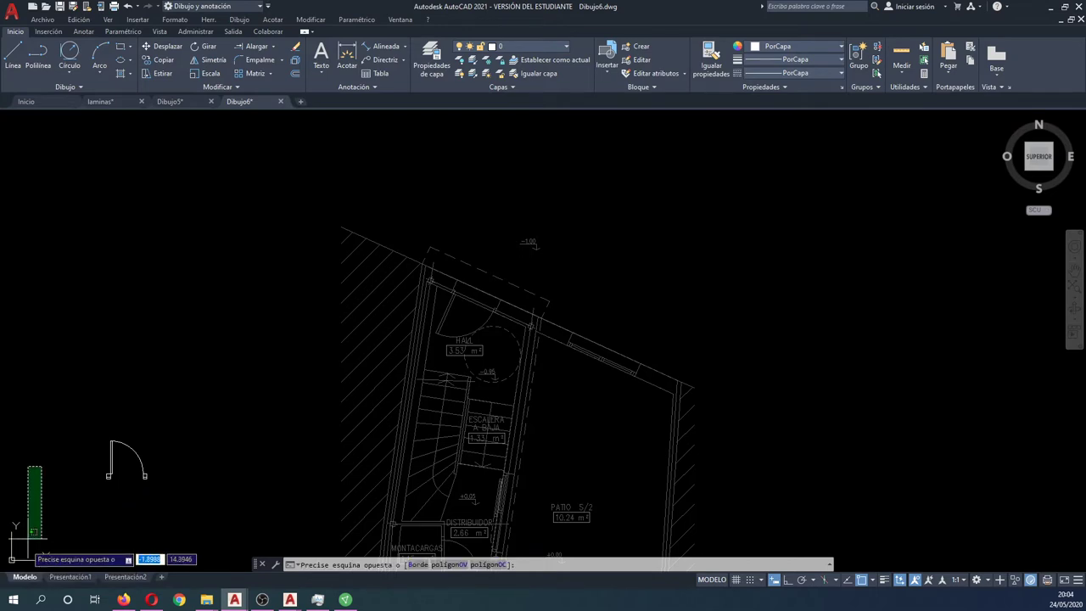
{"action": "left_click", "coordinate": [22, 551]}
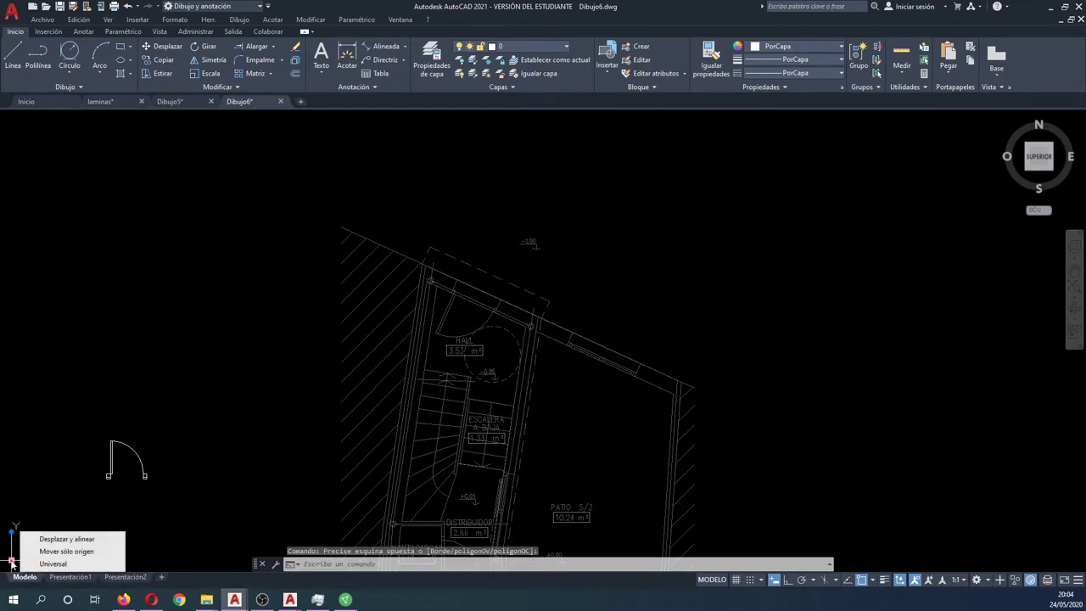
- Move the UCS origin to the building's top corner and align X along the slanted wall
{"action": "left_click", "coordinate": [13, 560]}
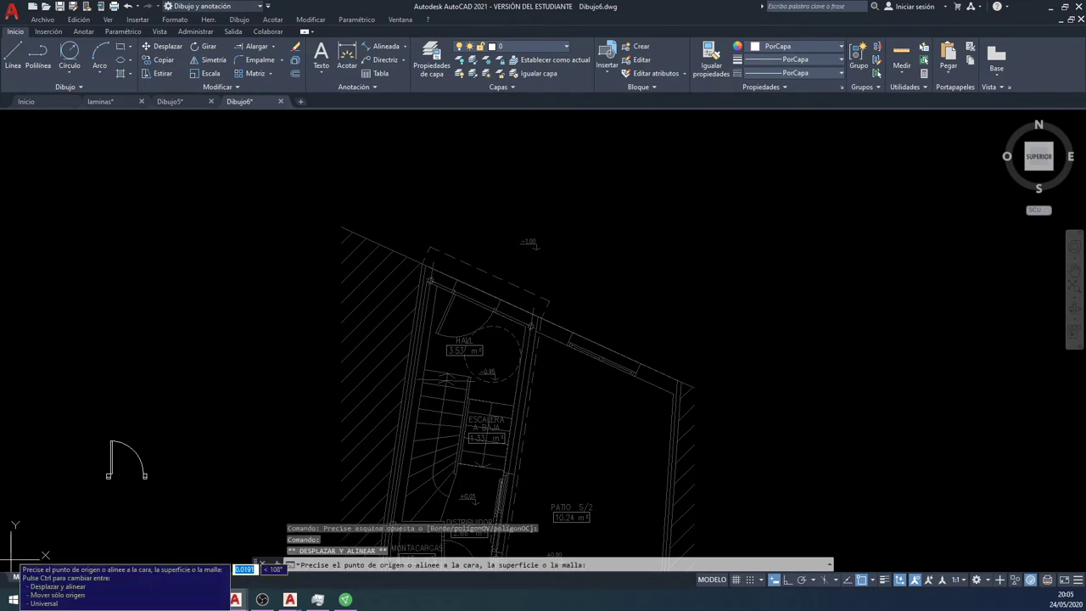
{"action": "left_click", "coordinate": [342, 226]}
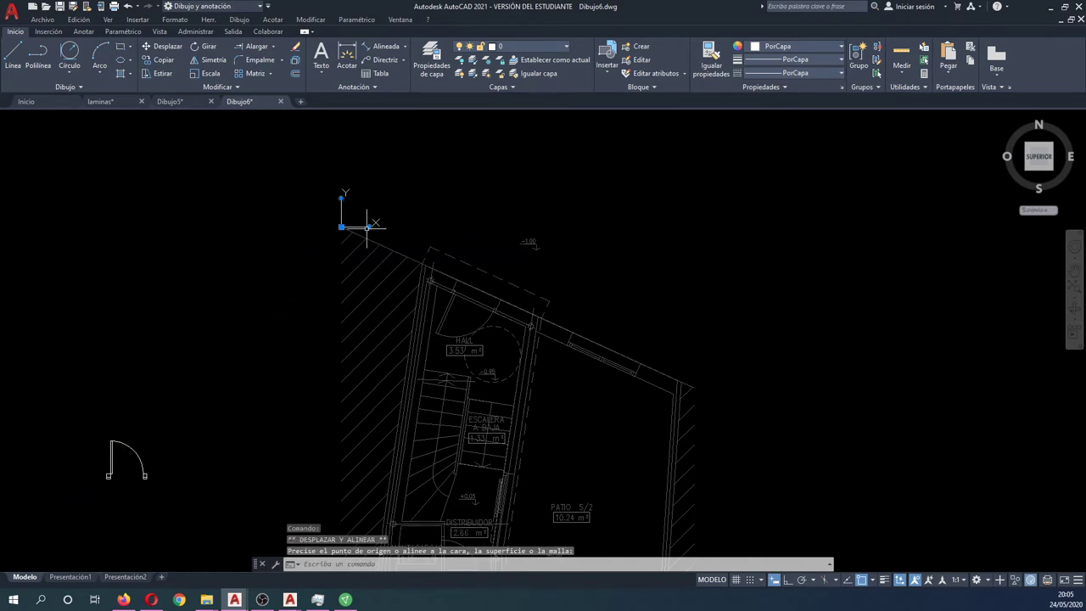
{"action": "left_click", "coordinate": [370, 226]}
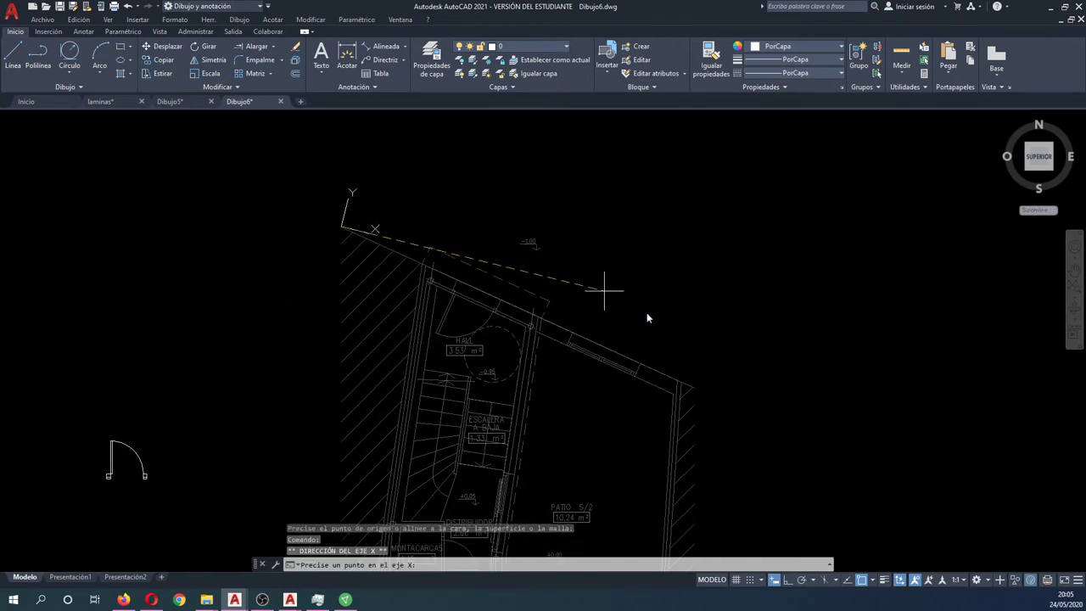
{"action": "left_click", "coordinate": [689, 383]}
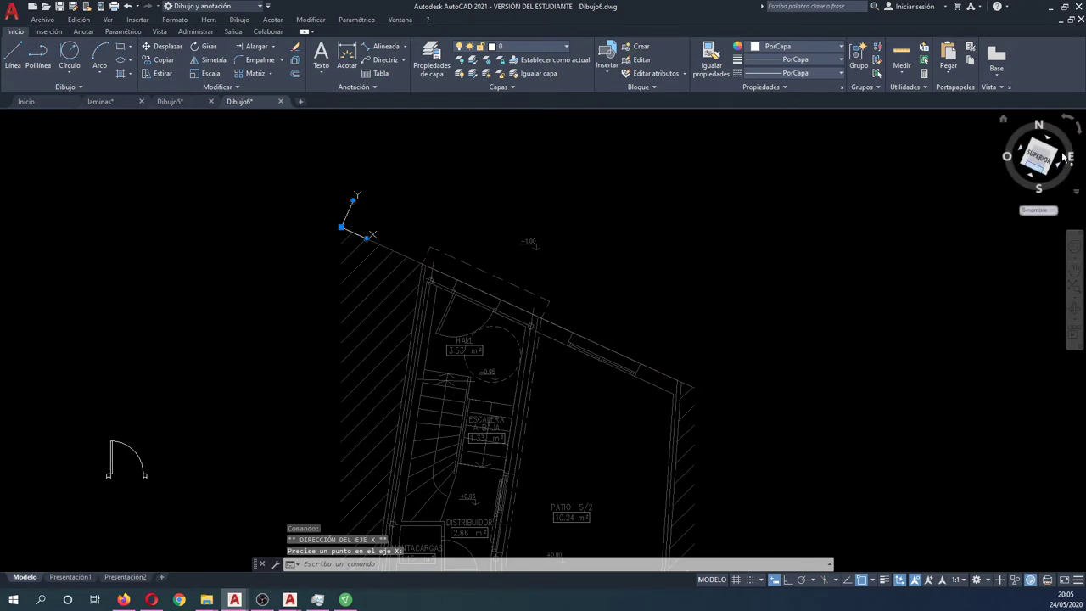
{"action": "mouse_move", "coordinate": [1039, 157]}
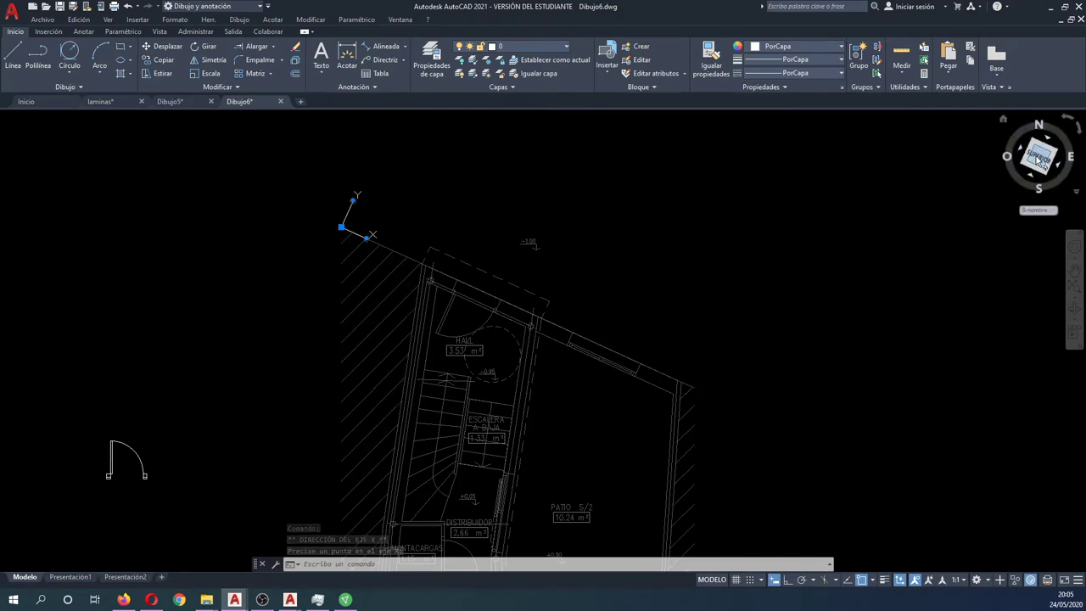
- Turn the view to the new UCS, zoom to the stairs, and show the SCU/S-nombre/Nuevo SCP list
{"action": "left_click", "coordinate": [1039, 161]}
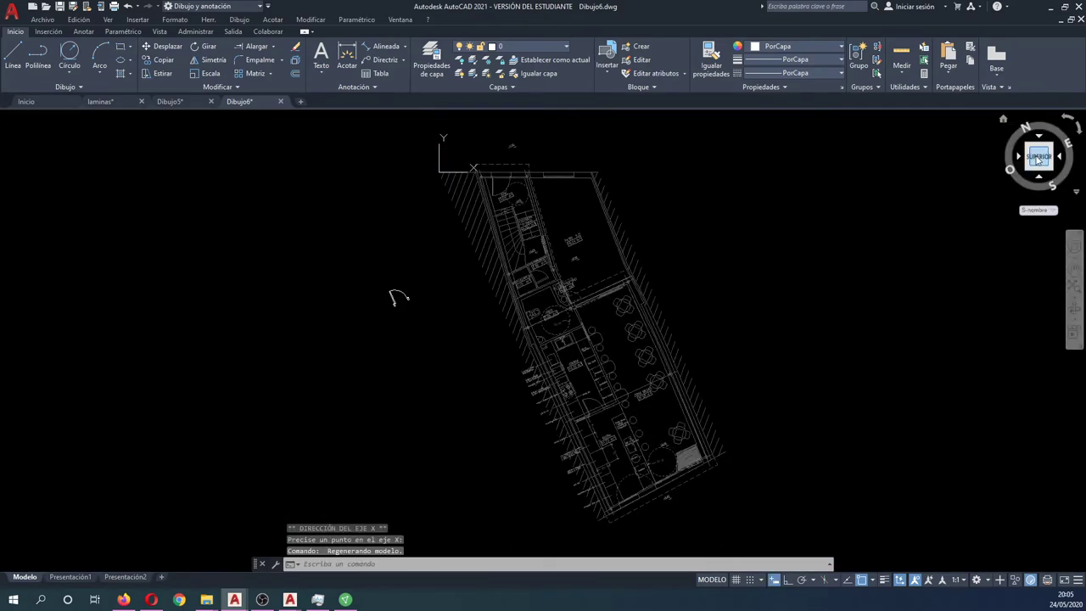
{"action": "scroll", "coordinate": [451, 157], "scroll_direction": "up", "scroll_amount": 2}
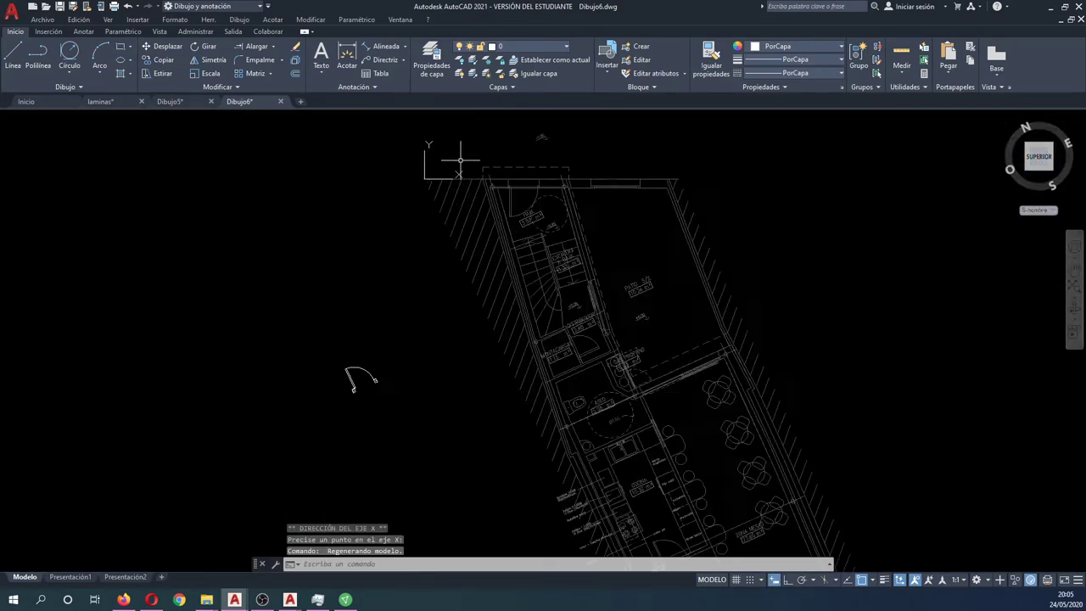
{"action": "scroll", "coordinate": [458, 157], "scroll_direction": "up", "scroll_amount": 2}
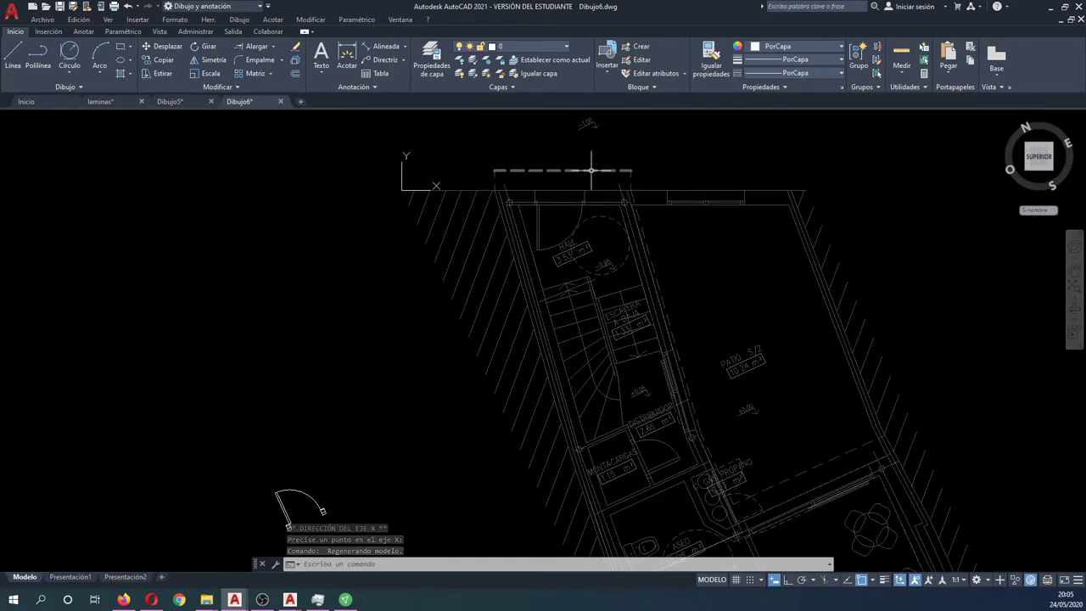
{"action": "middle_click_drag", "start_coordinate": [589, 170], "coordinate": [521, 235]}
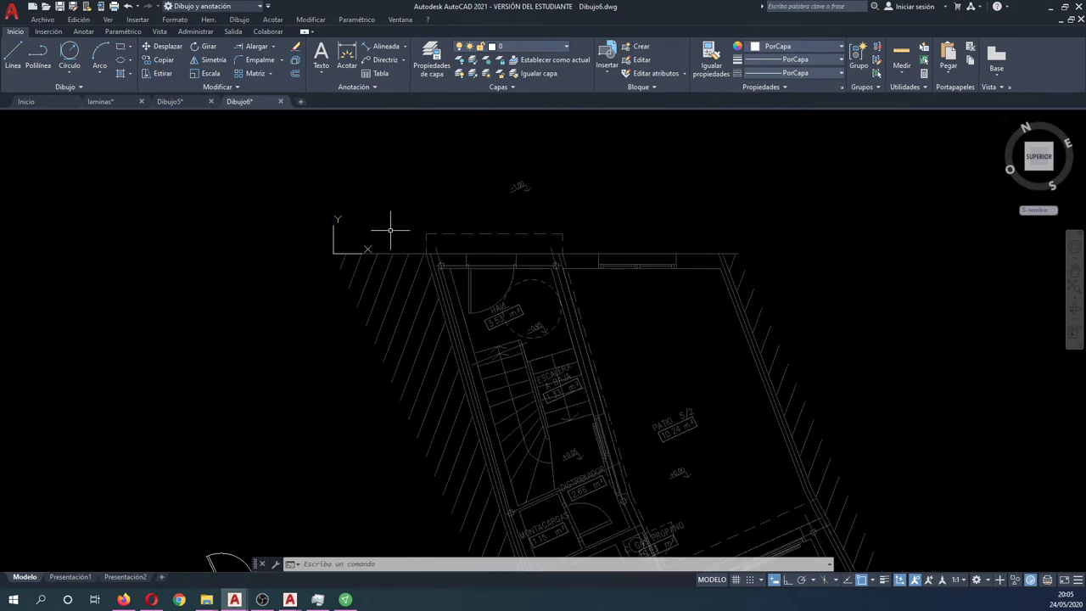
{"action": "scroll", "coordinate": [667, 311], "scroll_direction": "up", "scroll_amount": 2}
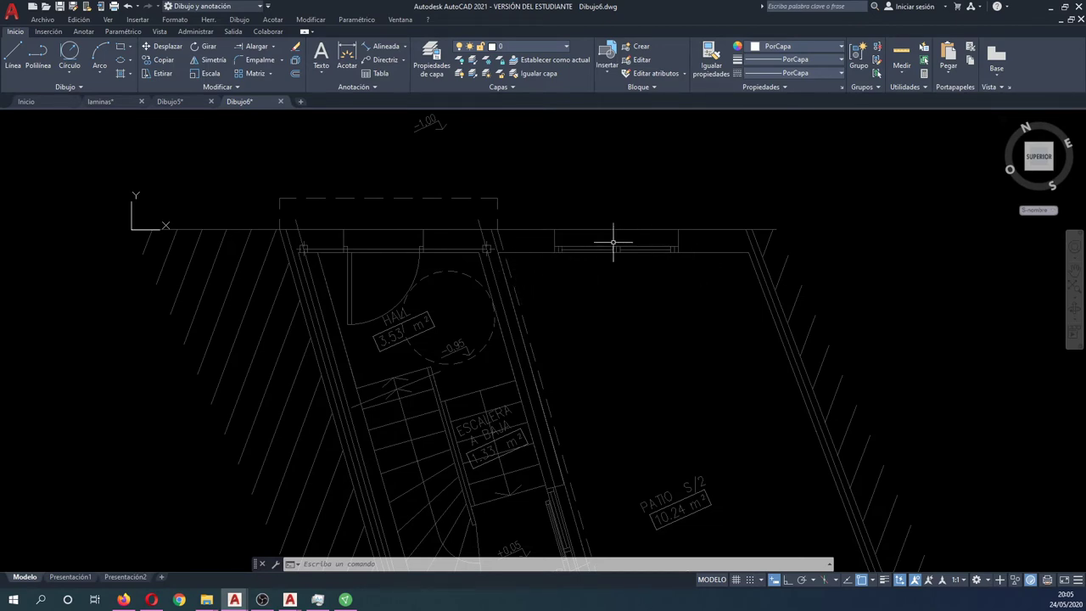
{"action": "left_click", "coordinate": [1052, 213]}
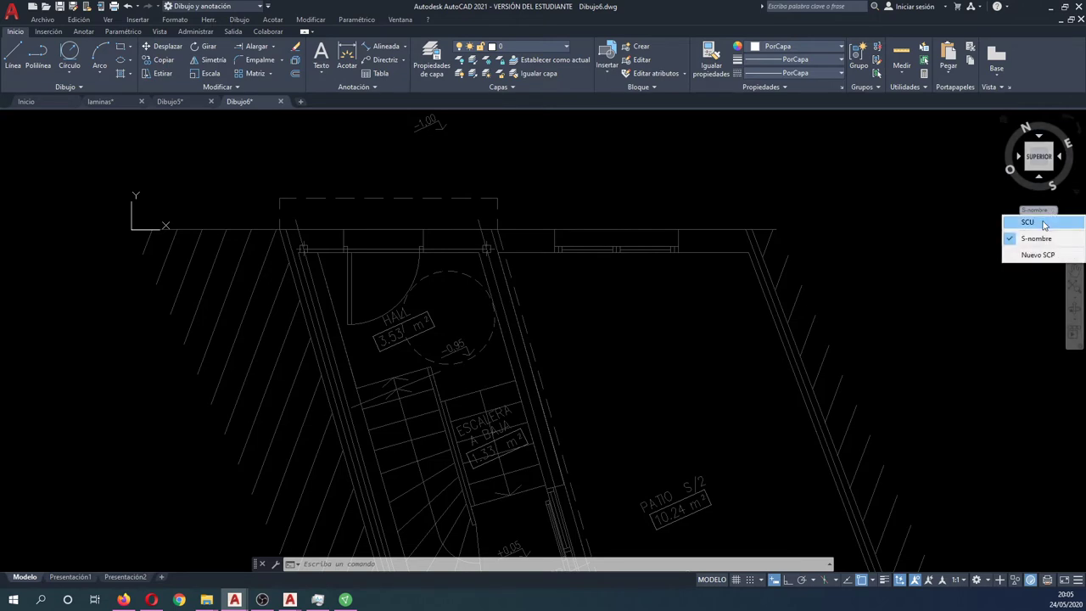
- Switch back to the SCU world coordinate system with an unrotated top view
{"action": "left_click", "coordinate": [1027, 222]}
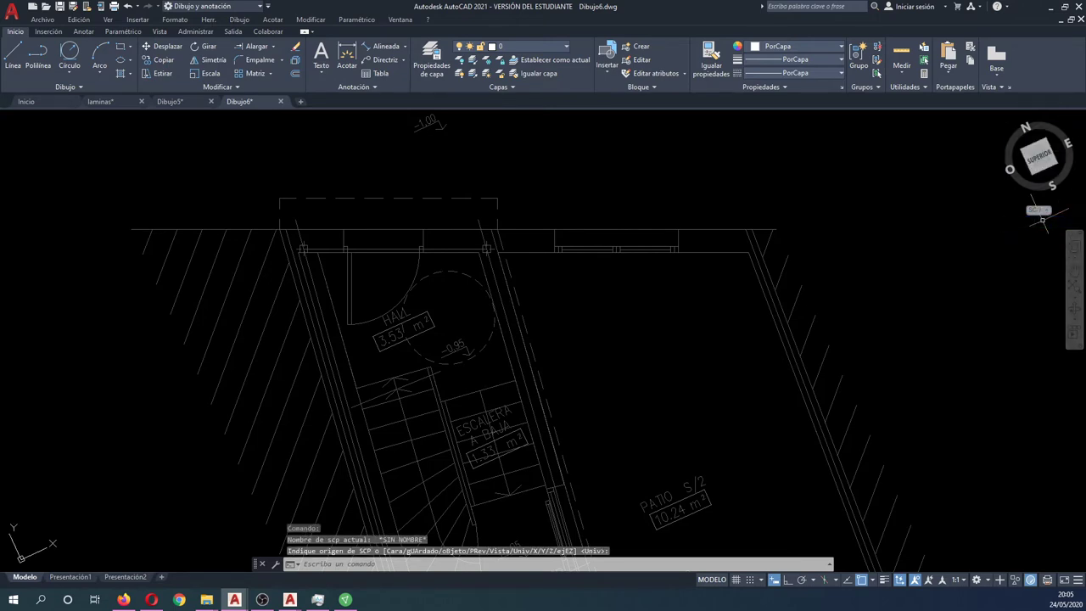
{"action": "left_click", "coordinate": [1038, 157]}
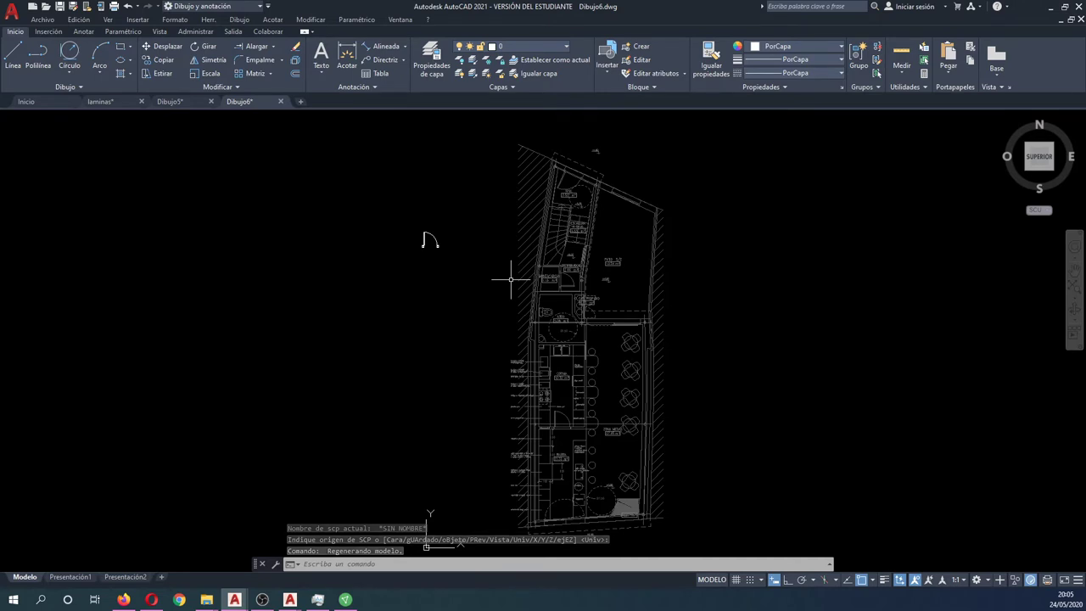
{"action": "middle_click_drag", "start_coordinate": [430, 242], "coordinate": [383, 324]}
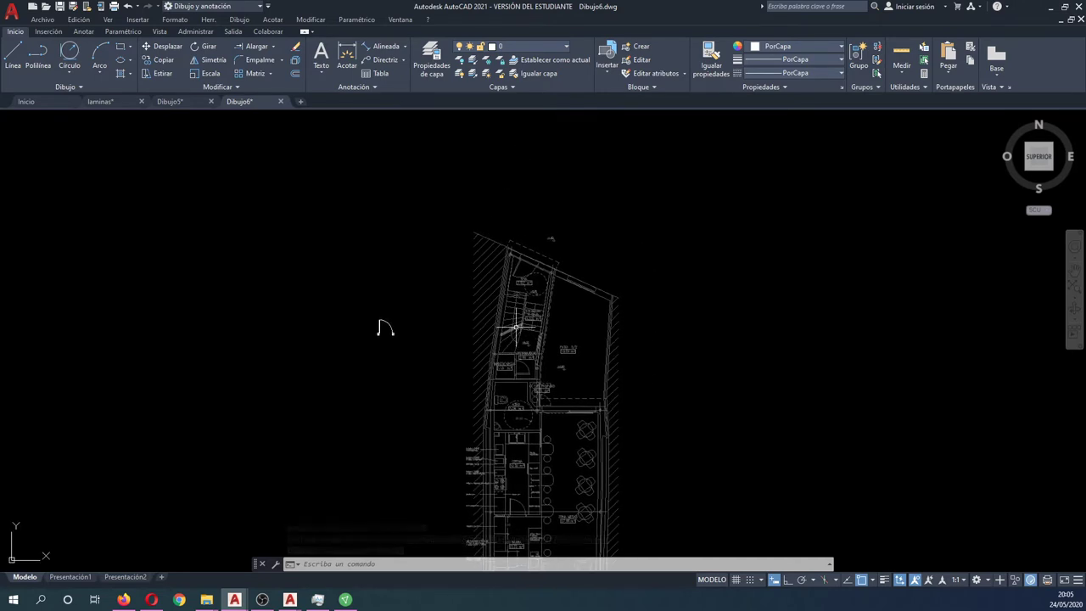
- Draw a polyline from right of the patio ending perpendicular on the stair wall
{"action": "key", "text": "Return"}
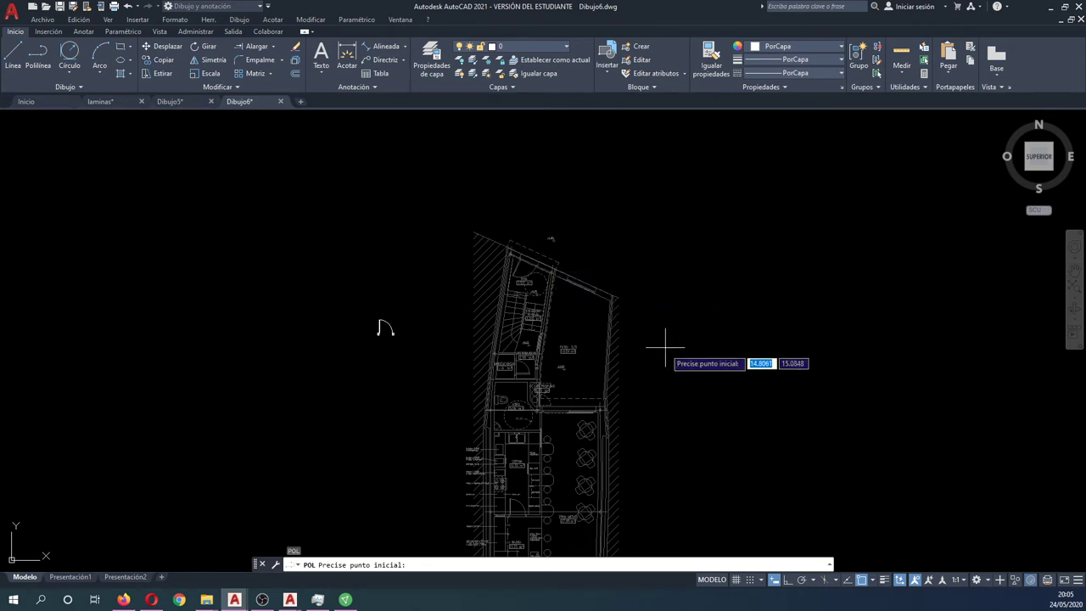
{"action": "left_click", "coordinate": [548, 318]}
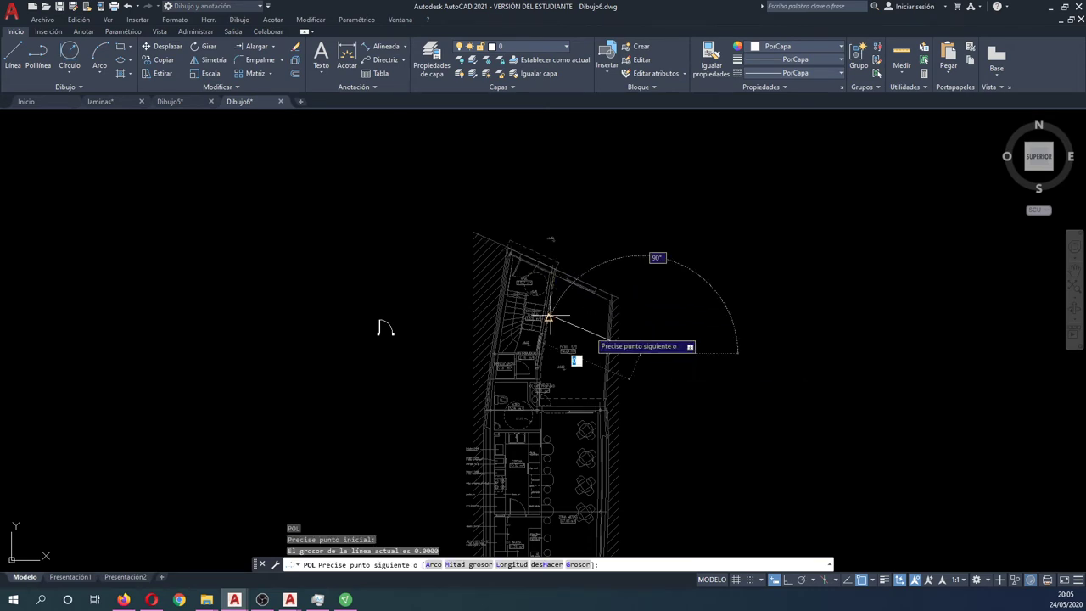
{"action": "right_click", "coordinate": [504, 303], "text": "shift"}
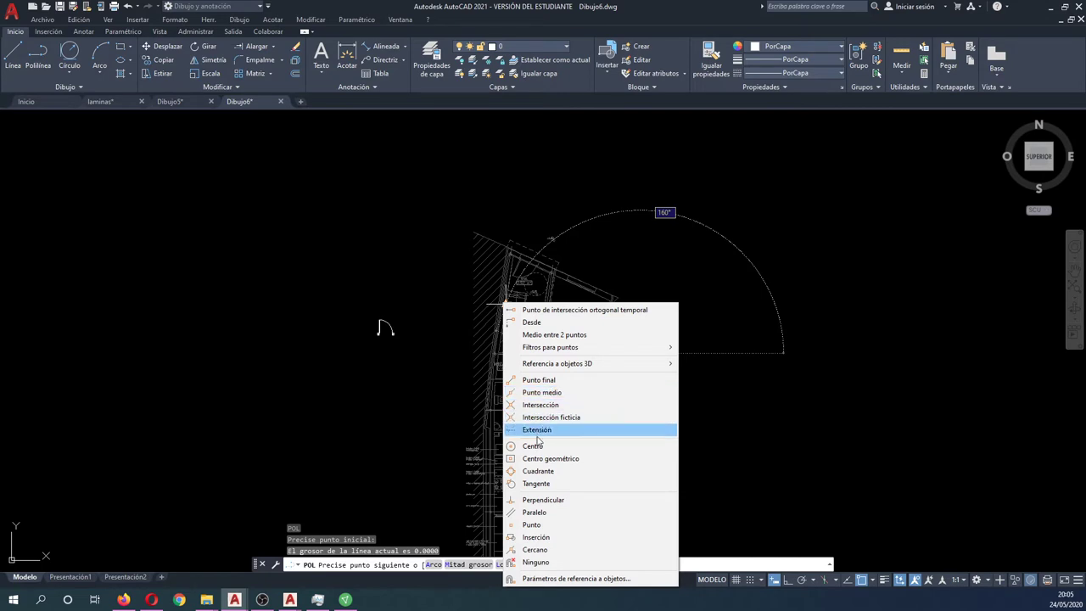
{"action": "left_click", "coordinate": [543, 500]}
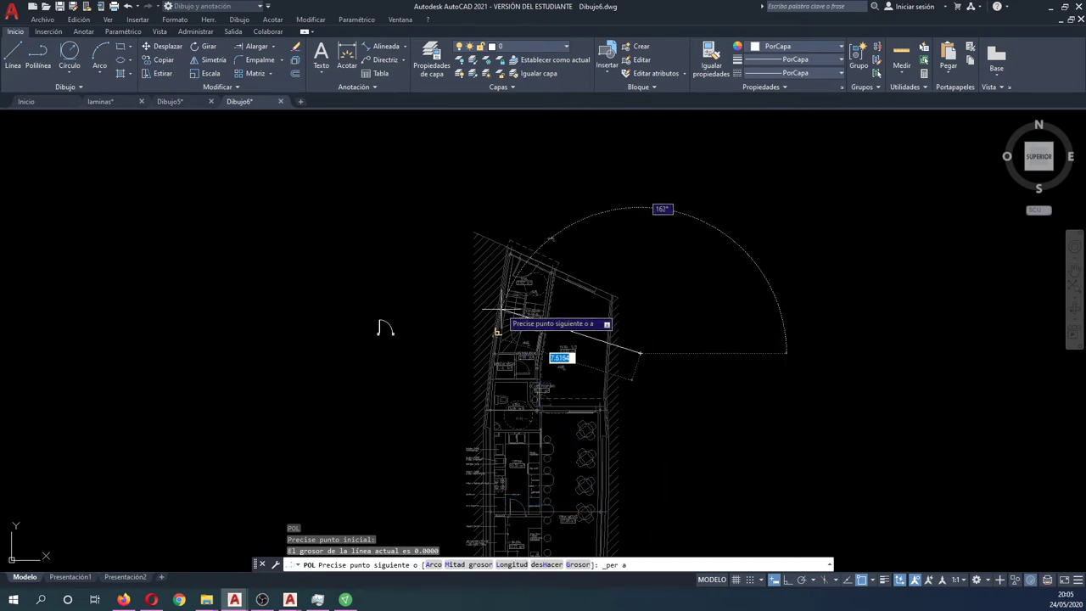
{"action": "scroll", "coordinate": [509, 309], "scroll_direction": "up", "scroll_amount": 4}
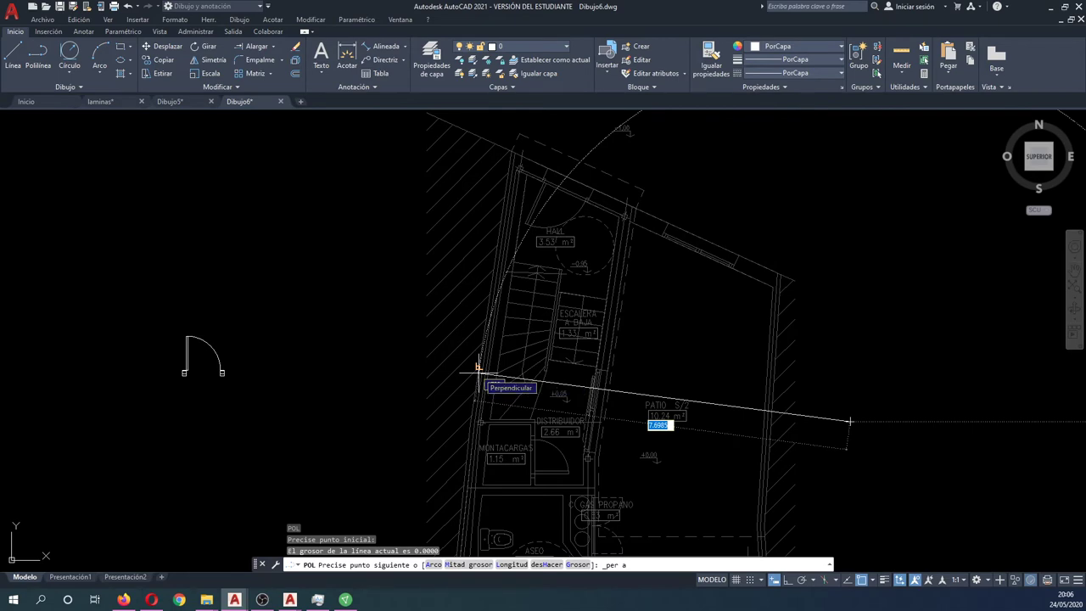
{"action": "scroll", "coordinate": [477, 368], "scroll_direction": "up", "scroll_amount": 5}
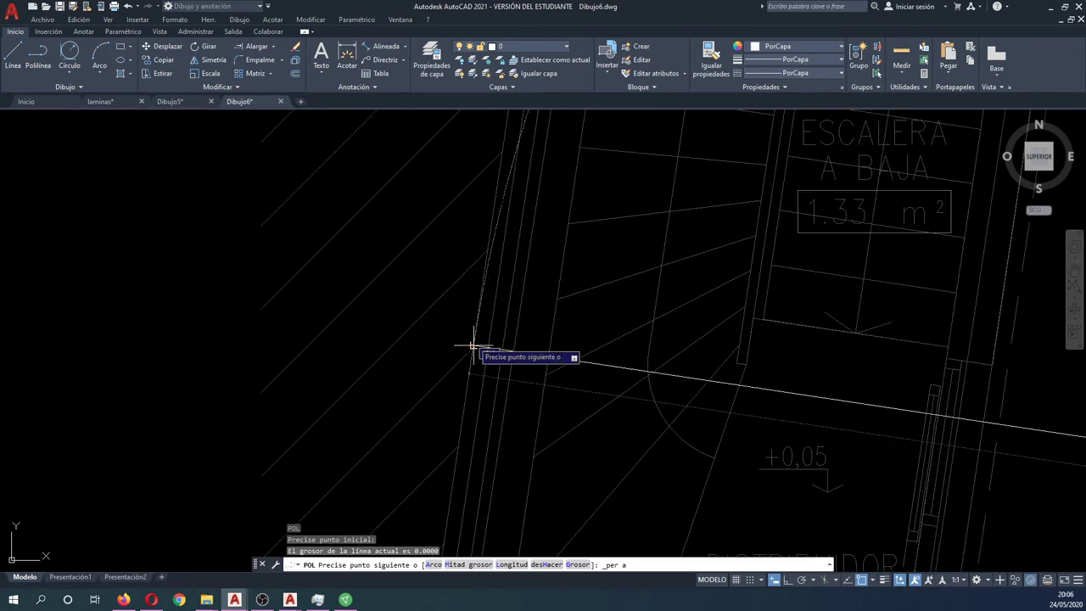
{"action": "left_click", "coordinate": [474, 346]}
{"action": "key", "text": "Escape"}
{"action": "scroll", "coordinate": [474, 343], "scroll_direction": "down", "scroll_amount": 3}
{"action": "scroll", "coordinate": [473, 343], "scroll_direction": "down", "scroll_amount": 2}
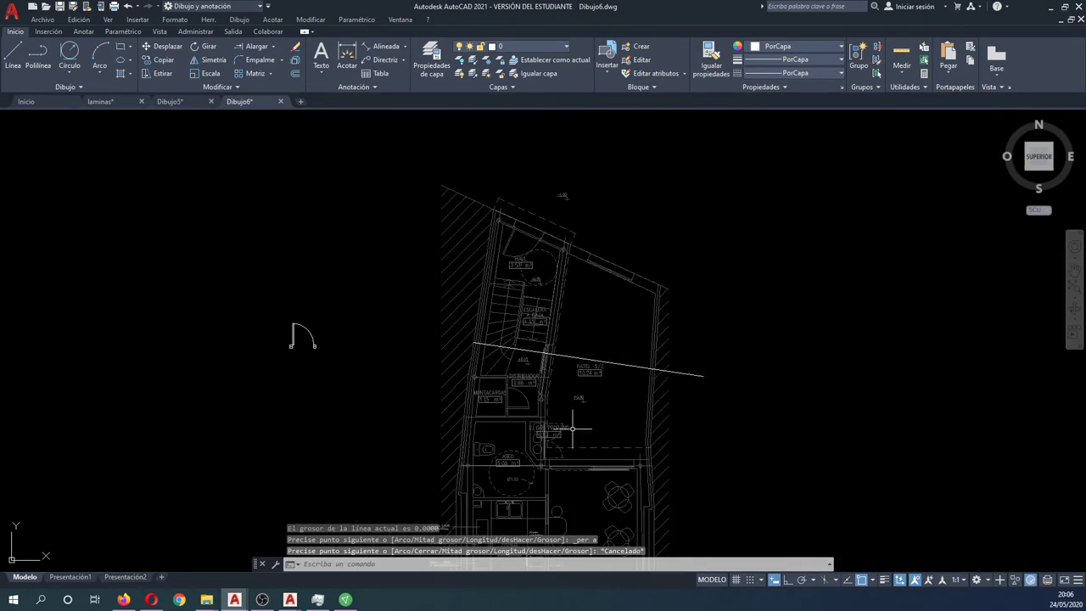
{"action": "middle_click_drag", "start_coordinate": [573, 429], "coordinate": [557, 291]}
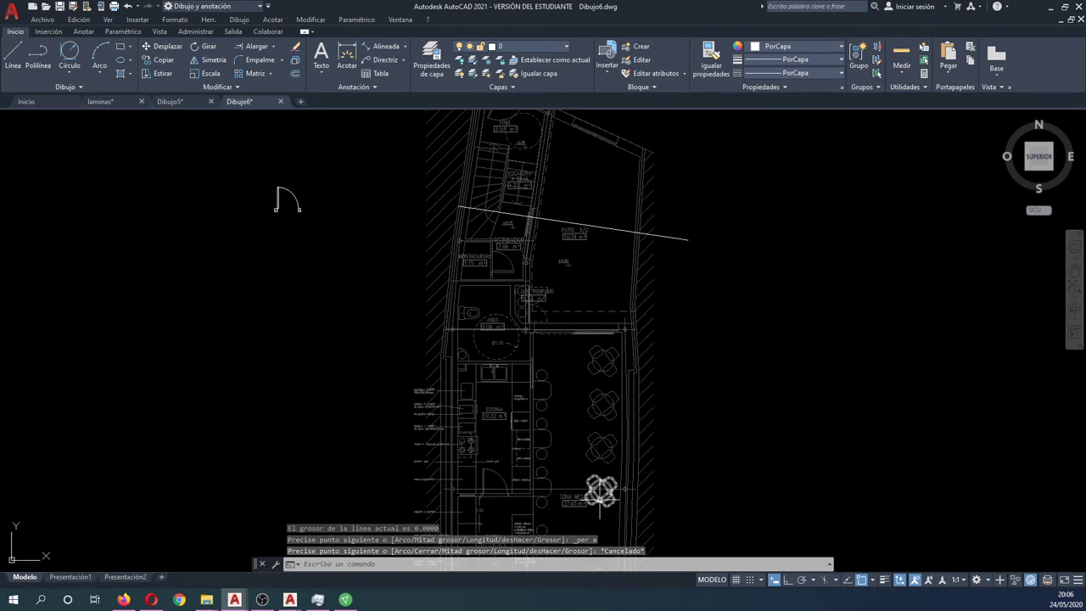
- Window-select the four dining-area tables and delete them
{"action": "left_click", "coordinate": [600, 492]}
{"action": "left_click", "coordinate": [604, 473]}
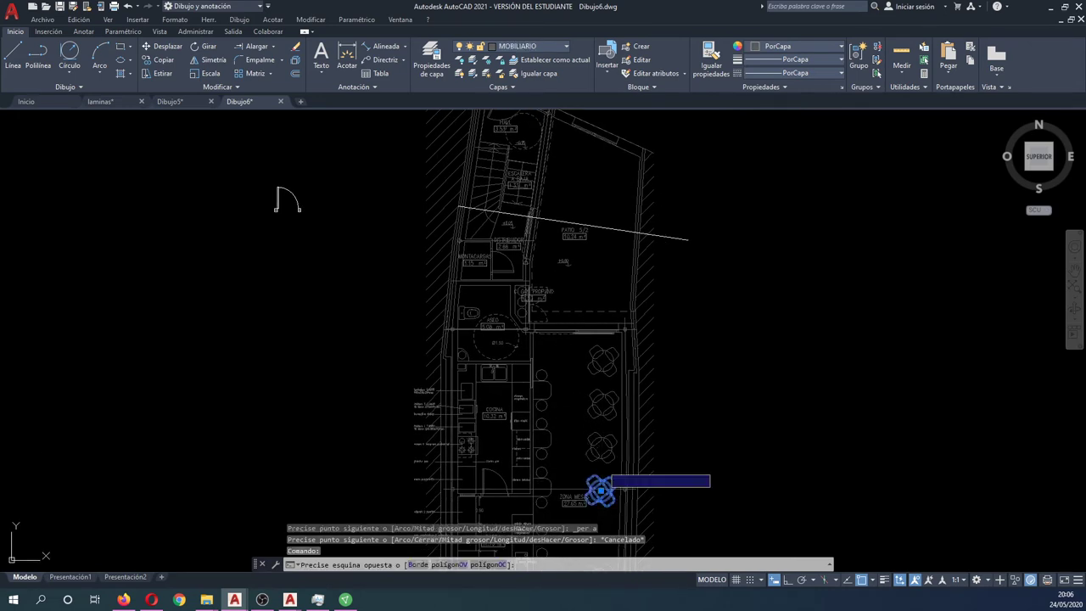
{"action": "left_click", "coordinate": [582, 364]}
{"action": "key", "text": "Delete"}
- Copy the cross line with COPIA to a spot just above the plan's top edge
{"action": "middle_click_drag", "start_coordinate": [594, 317], "coordinate": [577, 363]}
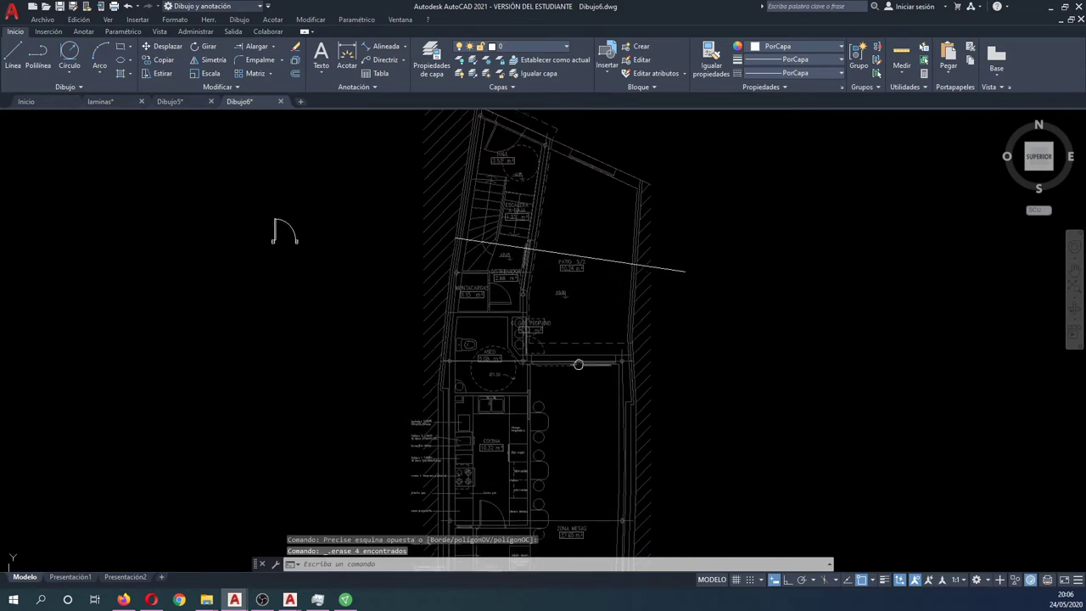
{"action": "middle_click_drag", "start_coordinate": [609, 172], "coordinate": [599, 260]}
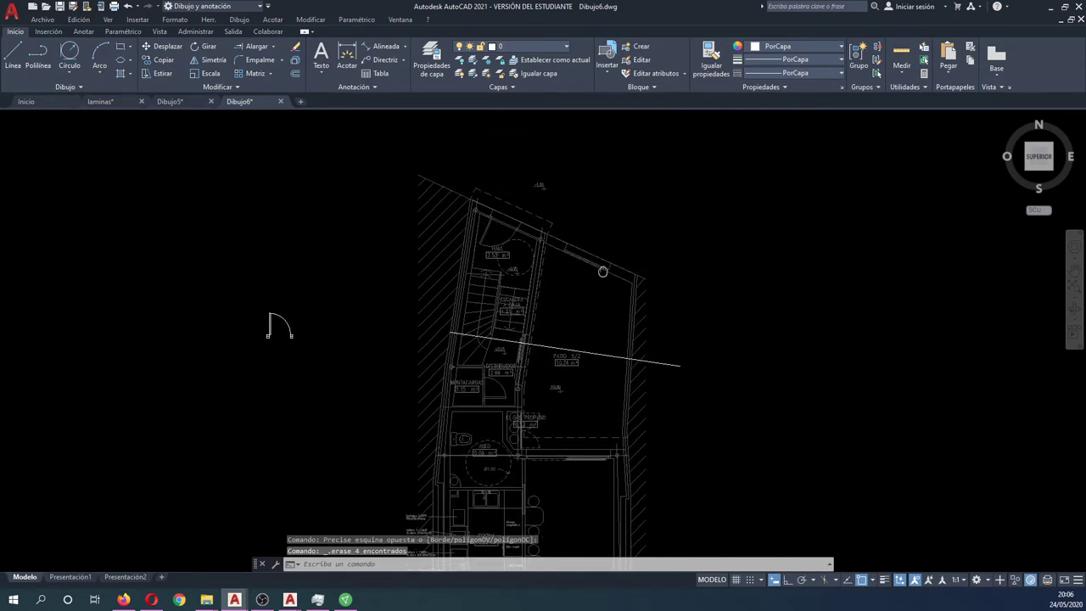
{"action": "type", "text": "c"}
{"action": "key", "text": "Return"}
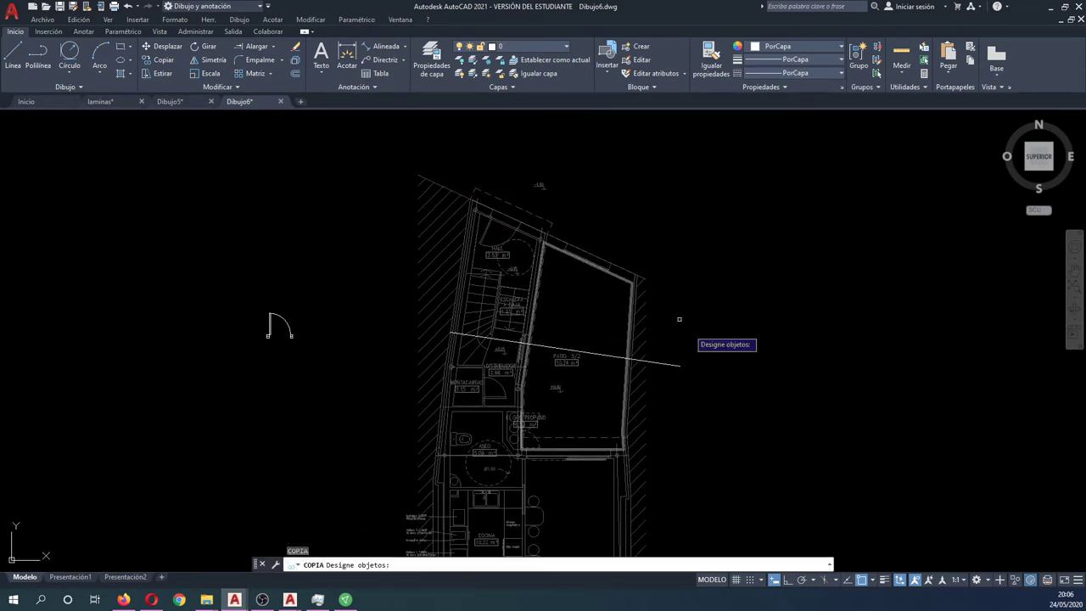
{"action": "left_click", "coordinate": [697, 370]}
{"action": "left_click", "coordinate": [676, 350]}
{"action": "key", "text": "Return"}
{"action": "left_click", "coordinate": [678, 348]}
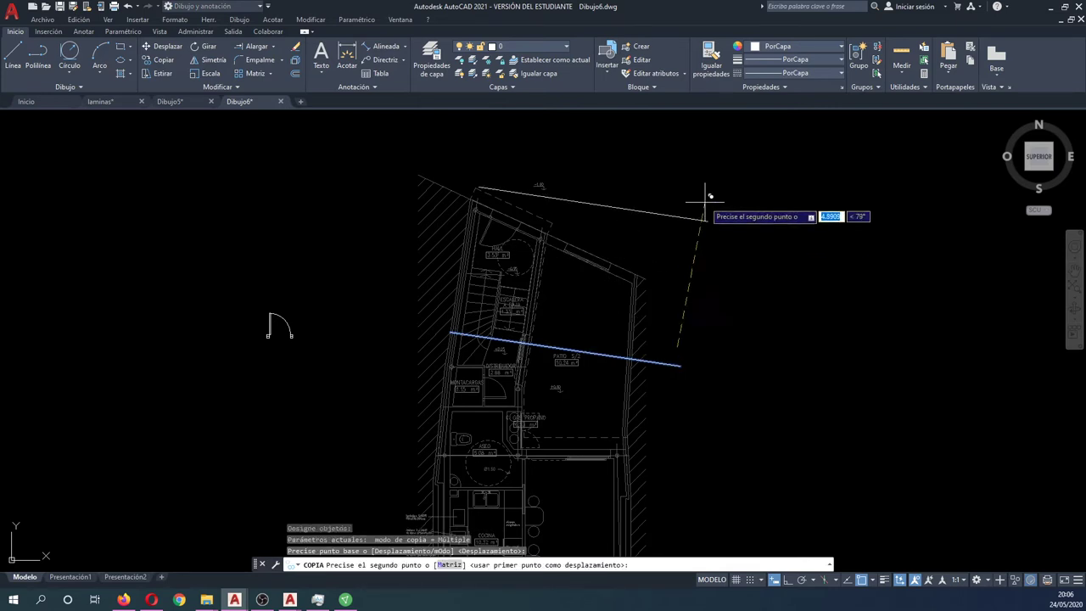
{"action": "middle_click_drag", "start_coordinate": [707, 194], "coordinate": [670, 303]}
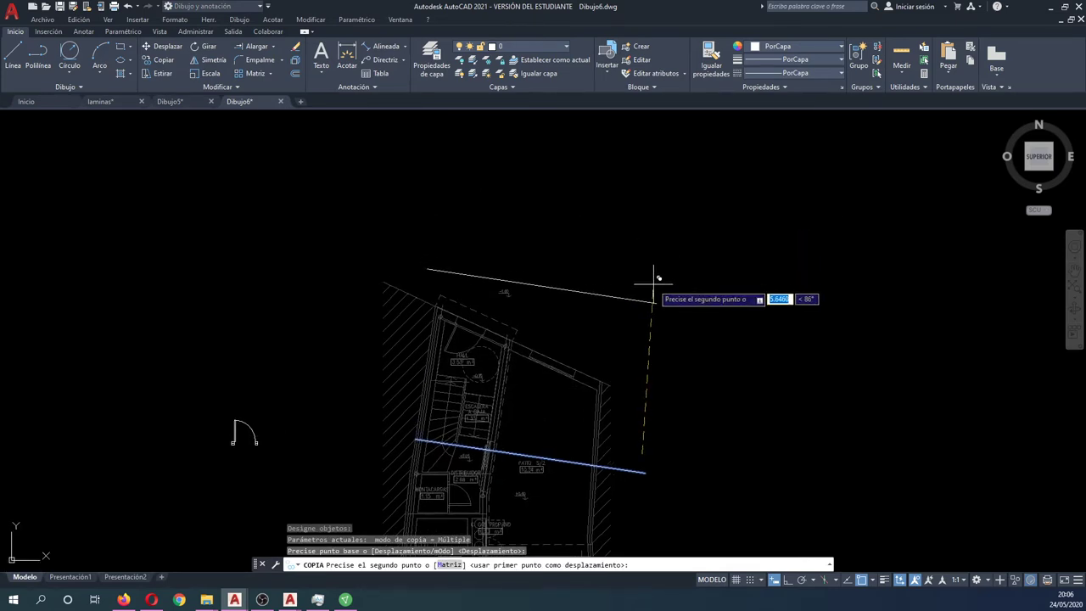
{"action": "left_click", "coordinate": [654, 284]}
{"action": "key", "text": "Escape"}
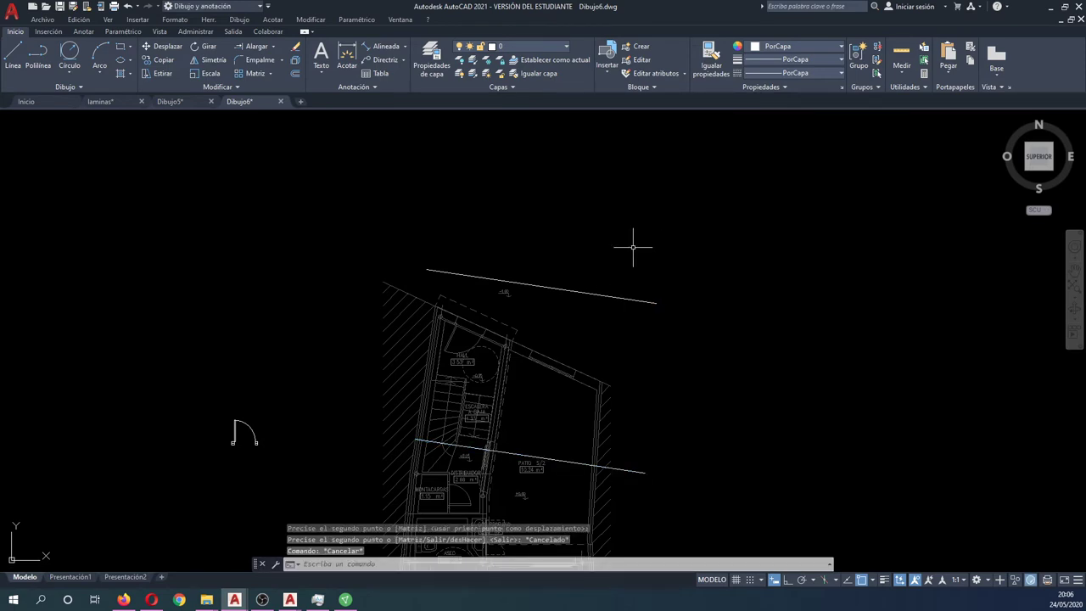
{"action": "type", "text": "eq"}
{"action": "key", "text": "Return"}
{"action": "type", "text": "3"}
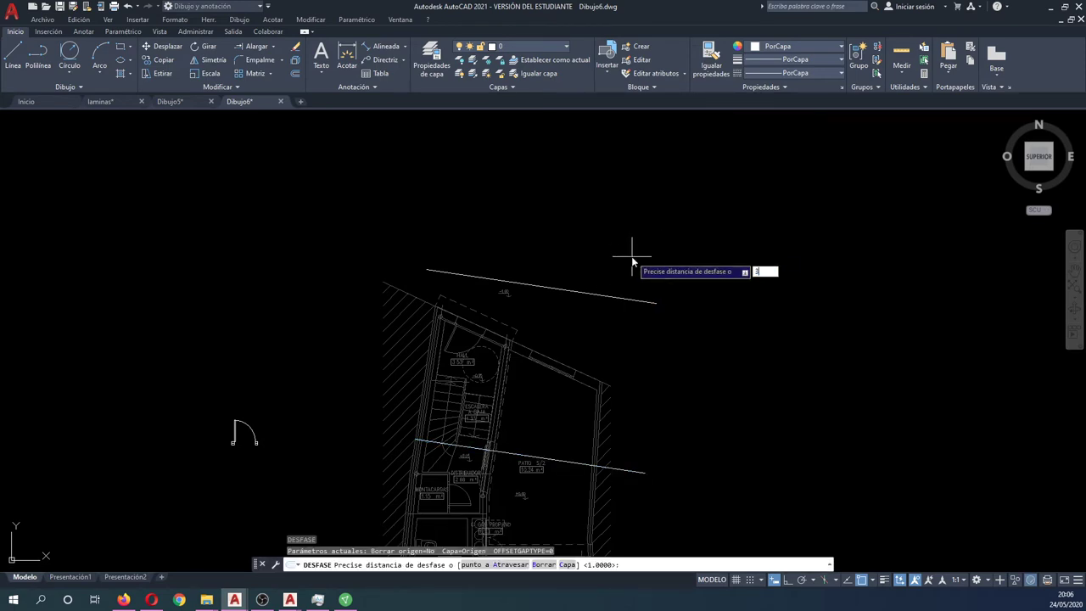
- Offset the copied line upward to make a second parallel line
{"action": "key", "text": "Return"}
{"action": "left_click", "coordinate": [625, 298]}
{"action": "left_click", "coordinate": [634, 236]}
{"action": "key", "text": "Escape"}
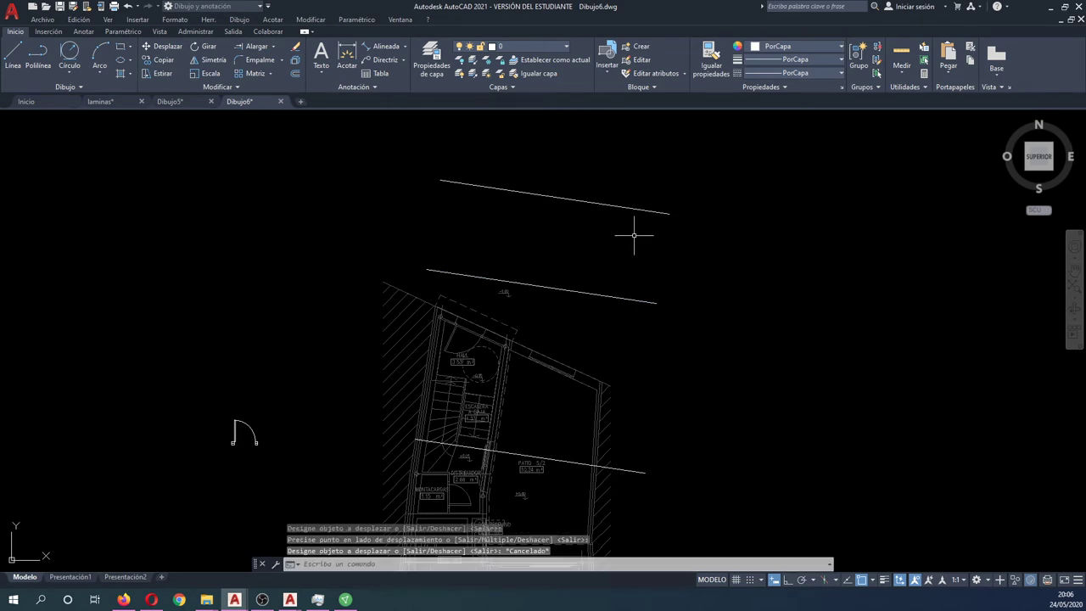
- Draw a POL segment from the lower line's right end perpendicular onto the upper line
{"action": "type", "text": "pol"}
{"action": "key", "text": "Return"}
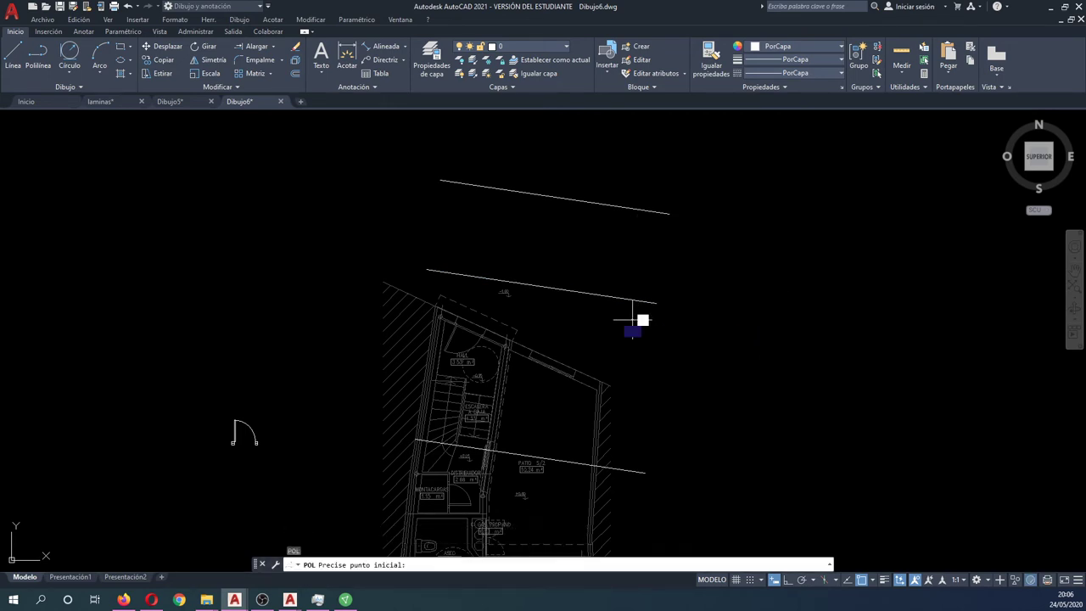
{"action": "left_click", "coordinate": [632, 319]}
{"action": "right_click", "coordinate": [647, 216], "text": "shift"}
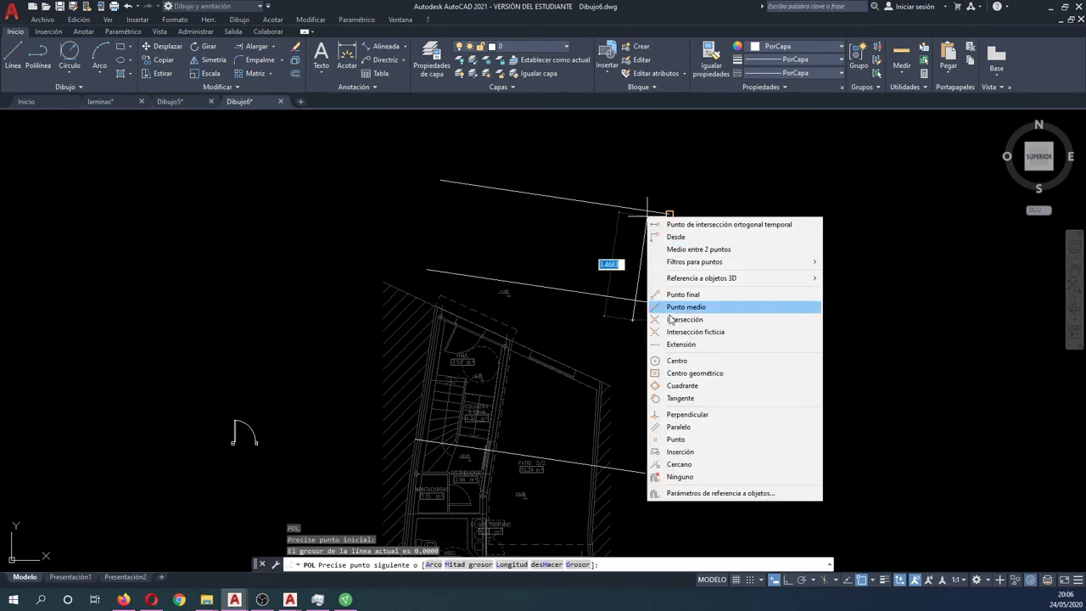
{"action": "left_click", "coordinate": [683, 414]}
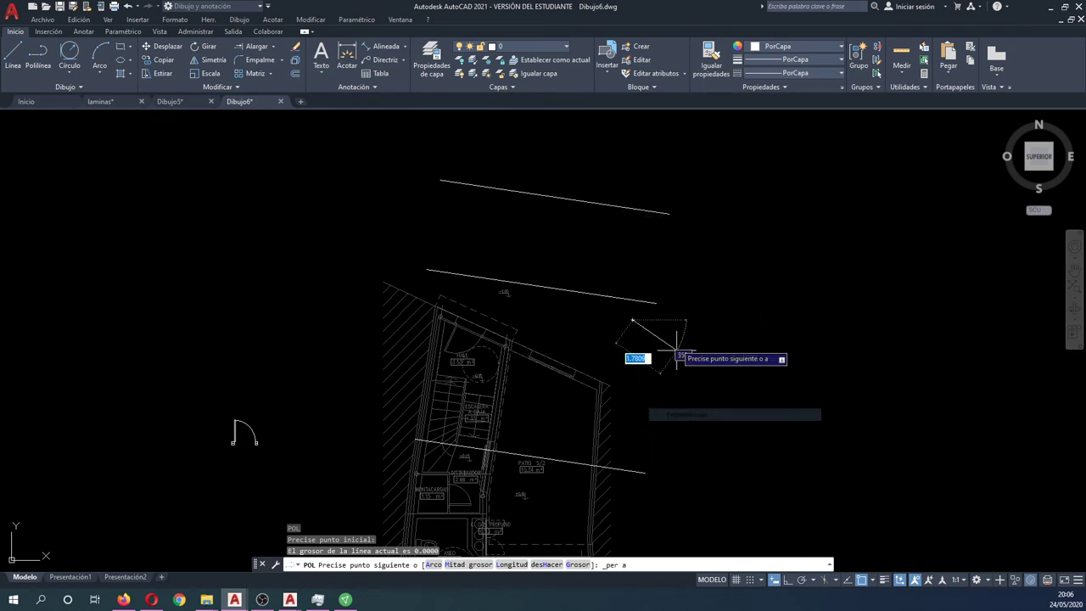
{"action": "left_click", "coordinate": [656, 210]}
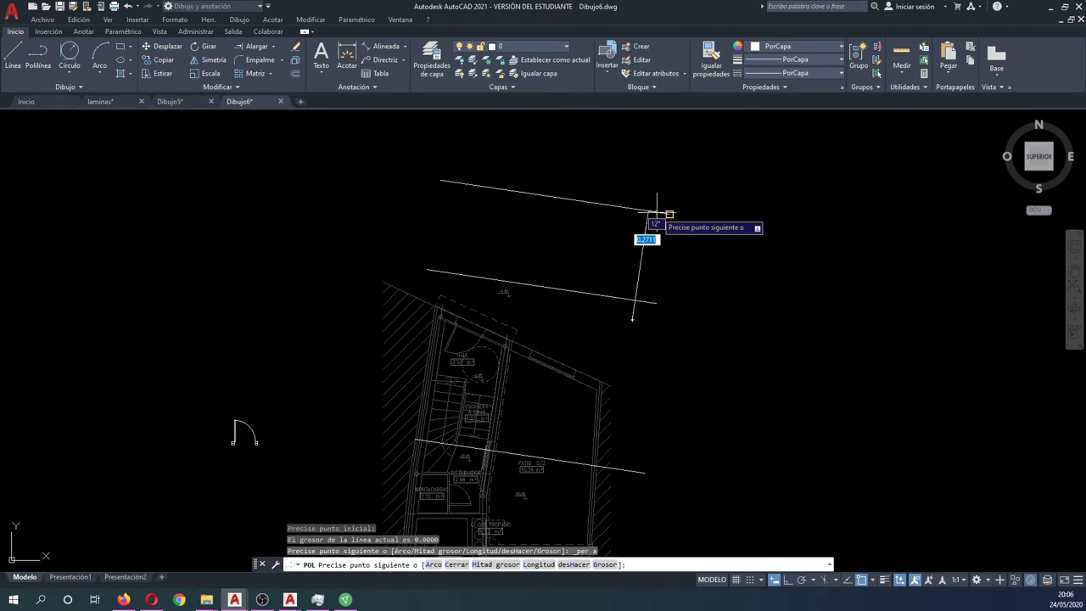
{"action": "key", "text": "Escape"}
- Start the Trim (RR) command and cancel it without changes
{"action": "type", "text": "rr"}
{"action": "key", "text": "Return"}
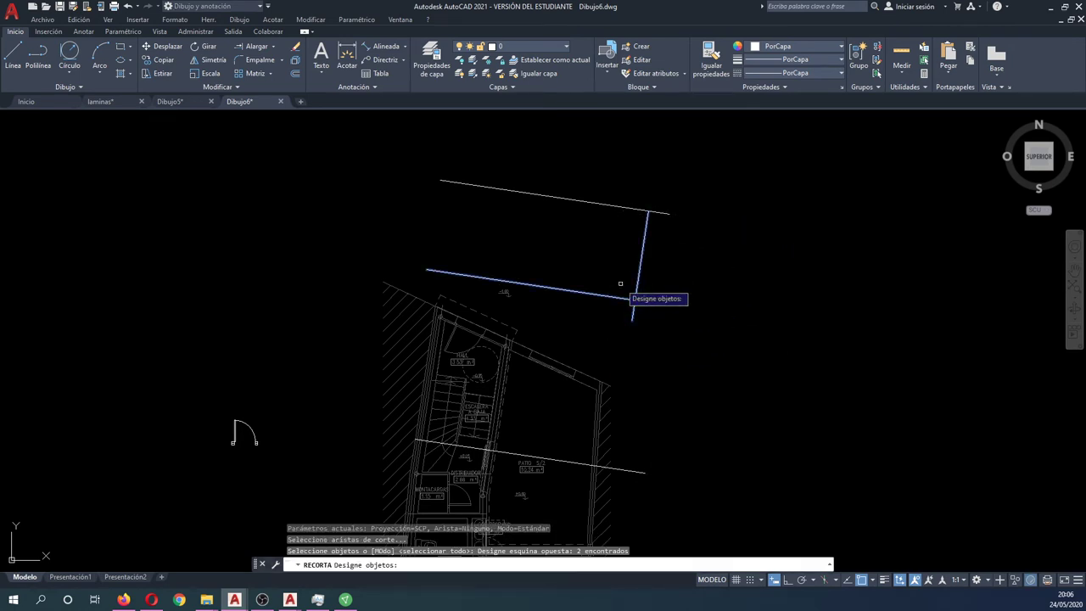
{"action": "key", "text": "Escape"}
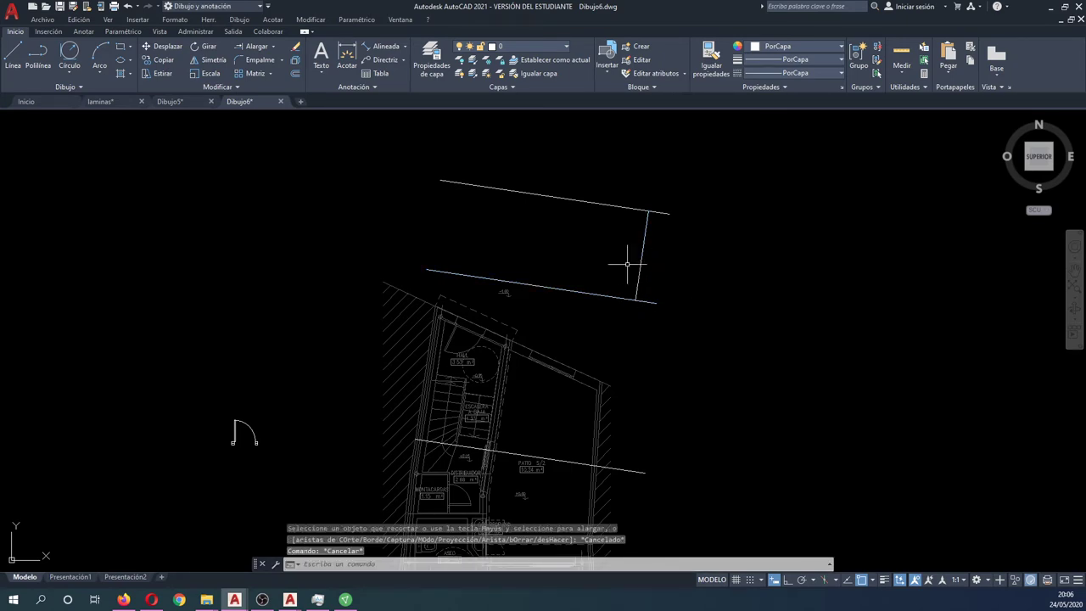
{"action": "left_click", "coordinate": [294, 74]}
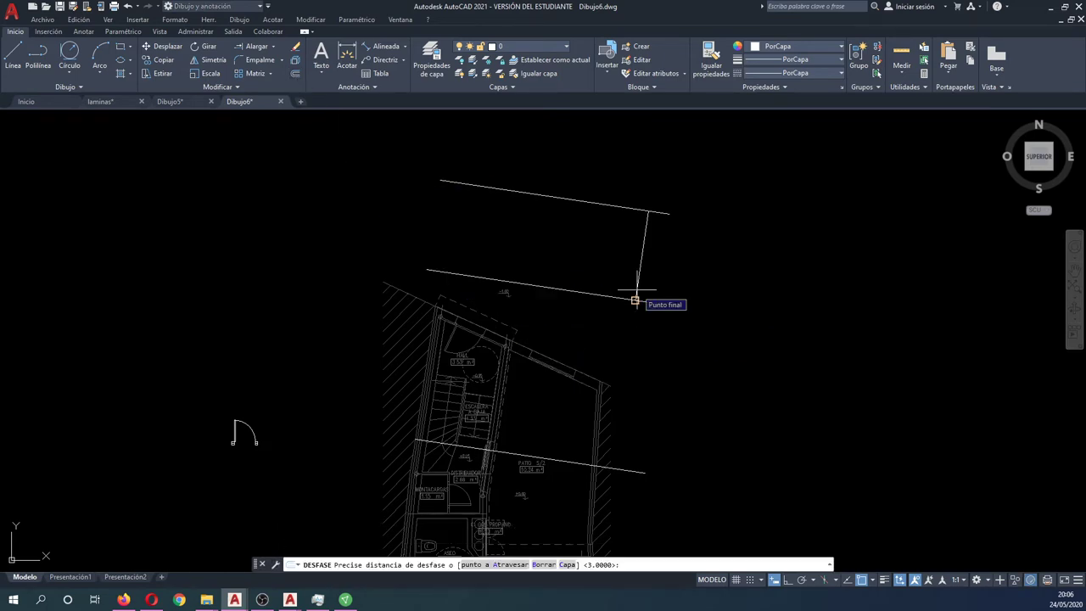
- Offset the right stair edge with Through and Multiple to add parallel tread lines
{"action": "left_click", "coordinate": [492, 565]}
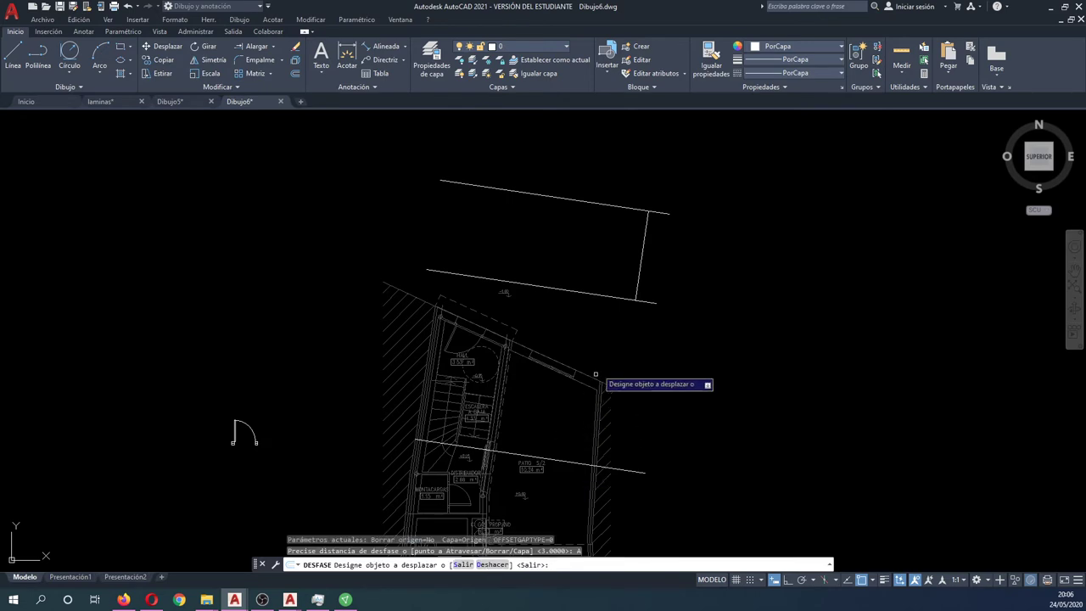
{"action": "left_click", "coordinate": [642, 255]}
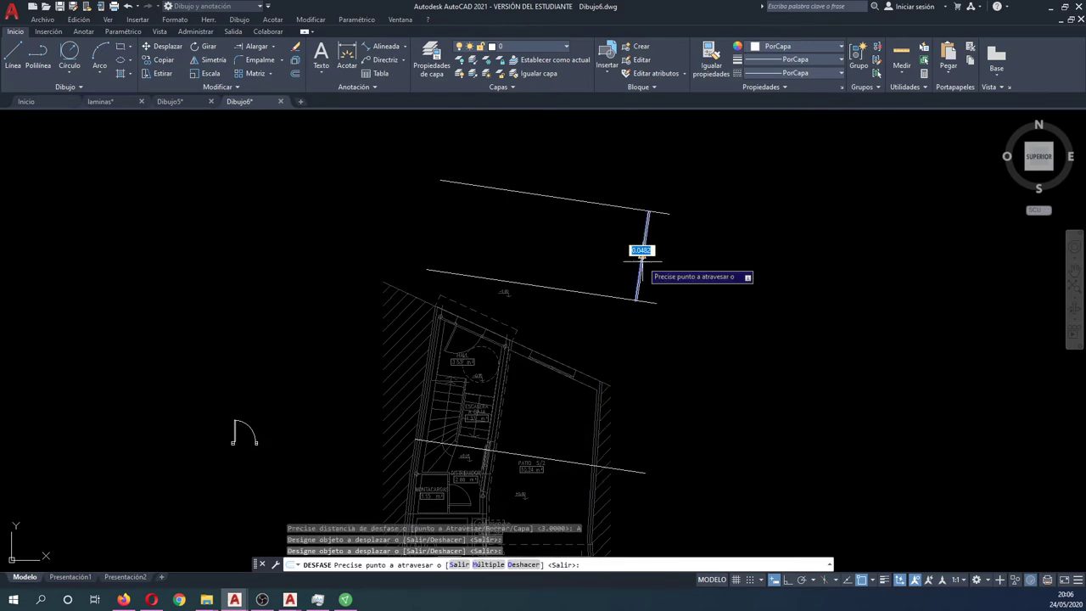
{"action": "left_click", "coordinate": [486, 564]}
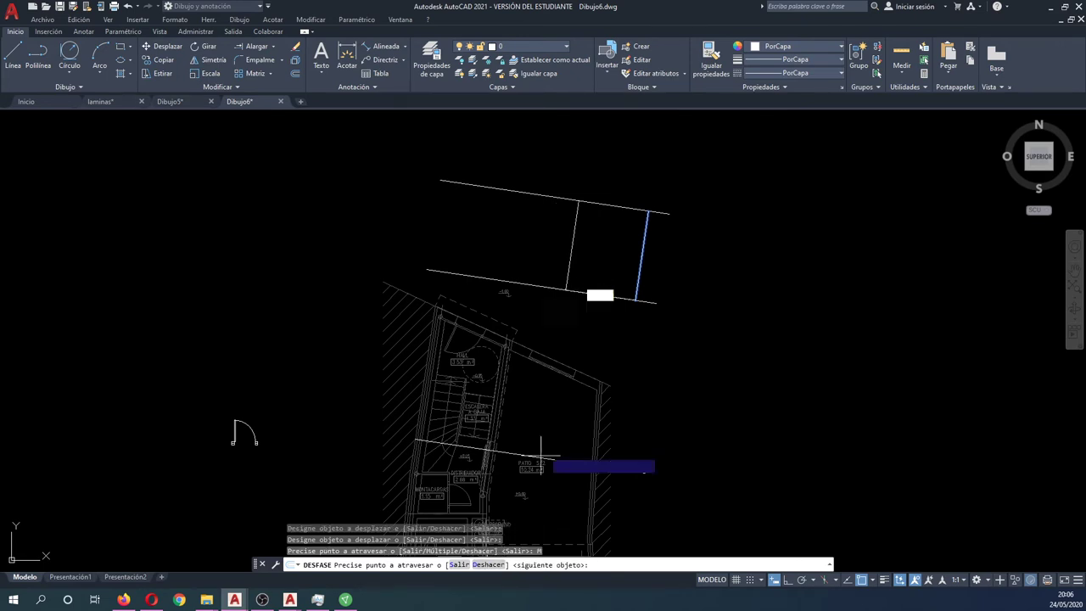
{"action": "scroll", "coordinate": [594, 390], "scroll_direction": "up", "scroll_amount": 2}
{"action": "scroll", "coordinate": [595, 389], "scroll_direction": "up", "scroll_amount": 2}
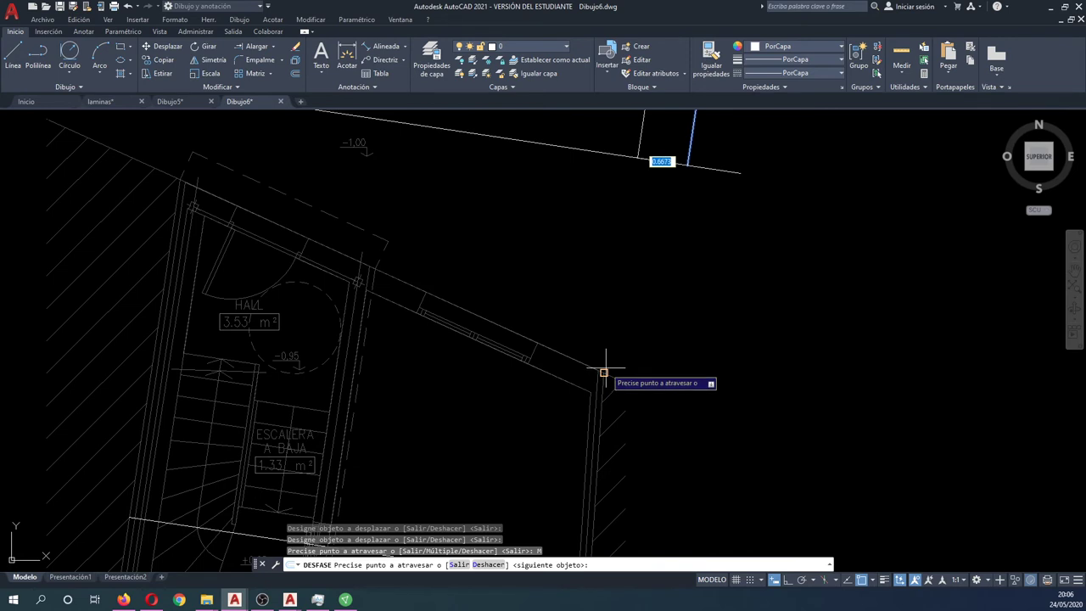
{"action": "left_click", "coordinate": [585, 383]}
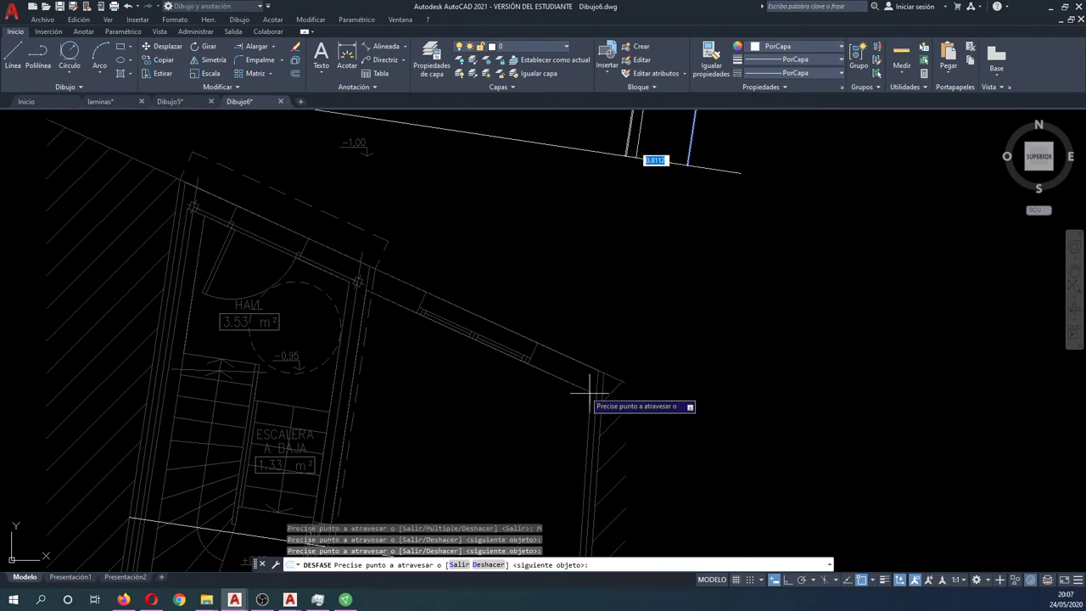
{"action": "left_click", "coordinate": [530, 363]}
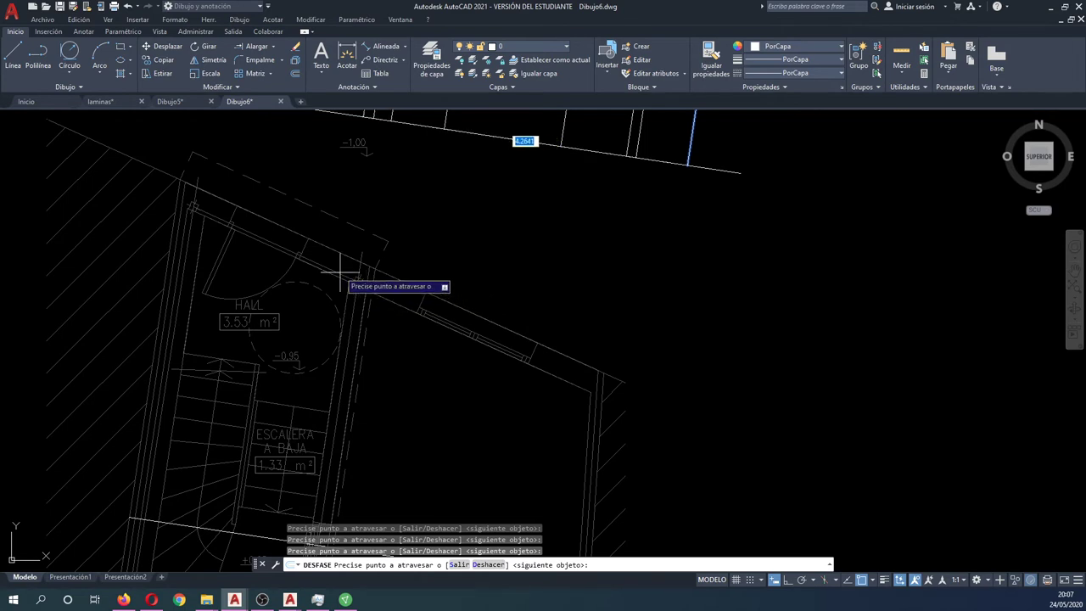
{"action": "scroll", "coordinate": [298, 249], "scroll_direction": "up", "scroll_amount": 2}
{"action": "scroll", "coordinate": [301, 261], "scroll_direction": "up", "scroll_amount": 2}
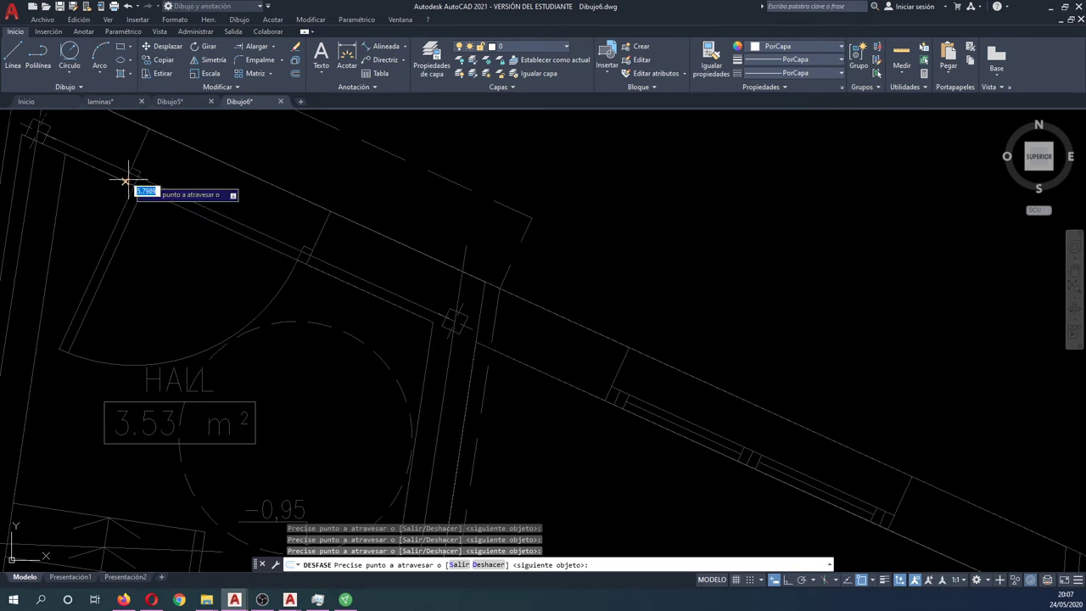
{"action": "scroll", "coordinate": [155, 183], "scroll_direction": "up", "scroll_amount": 2}
{"action": "scroll", "coordinate": [416, 305], "scroll_direction": "up", "scroll_amount": 2}
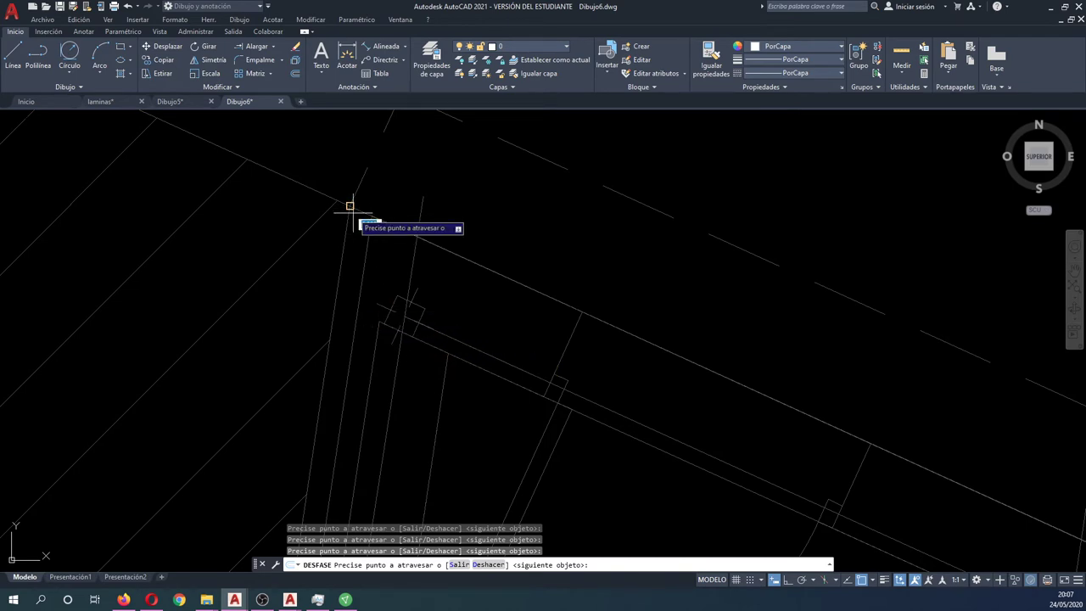
{"action": "scroll", "coordinate": [448, 352], "scroll_direction": "down", "scroll_amount": 3}
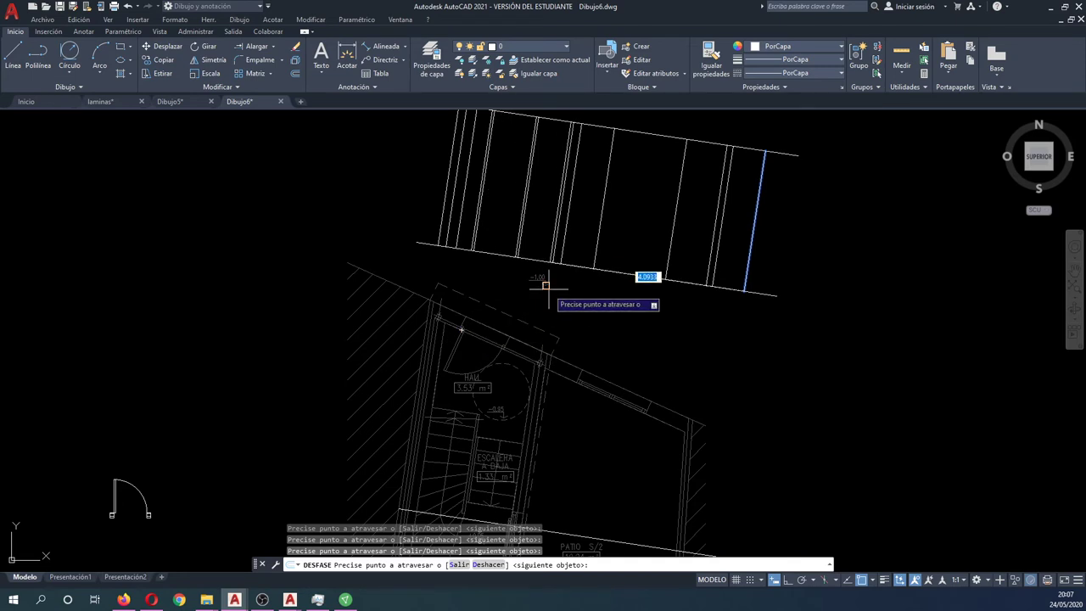
{"action": "key", "text": "Escape"}
- Offset the top stair line 1 unit downward with DF
{"action": "middle_click_drag", "start_coordinate": [546, 285], "coordinate": [496, 383]}
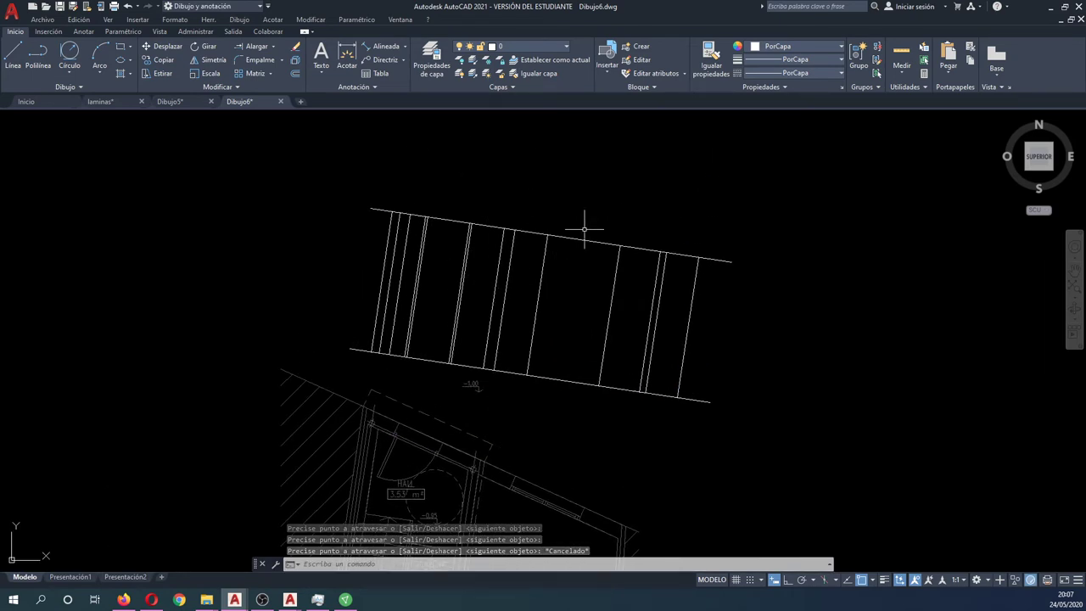
{"action": "type", "text": "df"}
{"action": "key", "text": "Return"}
{"action": "type", "text": "1"}
{"action": "key", "text": "Return"}
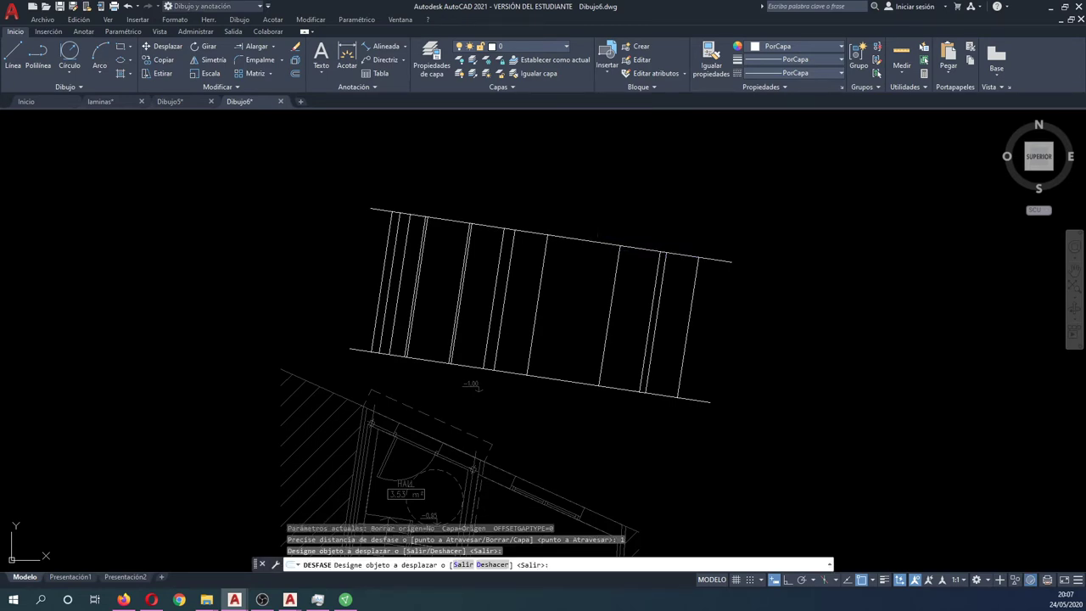
{"action": "left_click", "coordinate": [594, 240]}
{"action": "left_click", "coordinate": [577, 267]}
{"action": "key", "text": "Escape"}
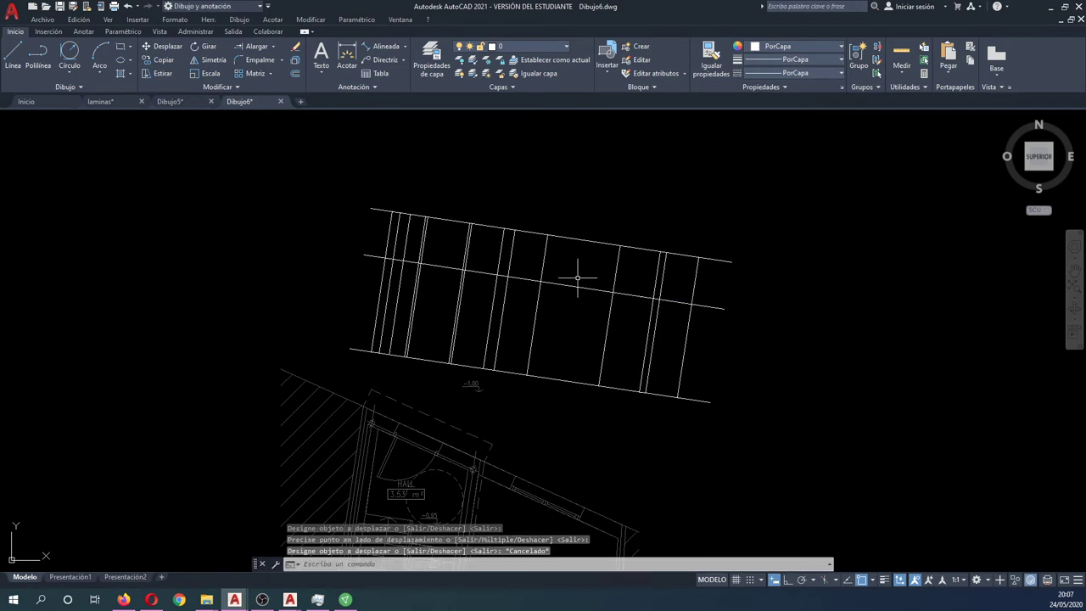
- Trim two treads and the long line's stub to form the narrow opening
{"action": "type", "text": "rr"}
{"action": "key", "text": "Return"}
{"action": "left_click", "coordinate": [479, 297]}
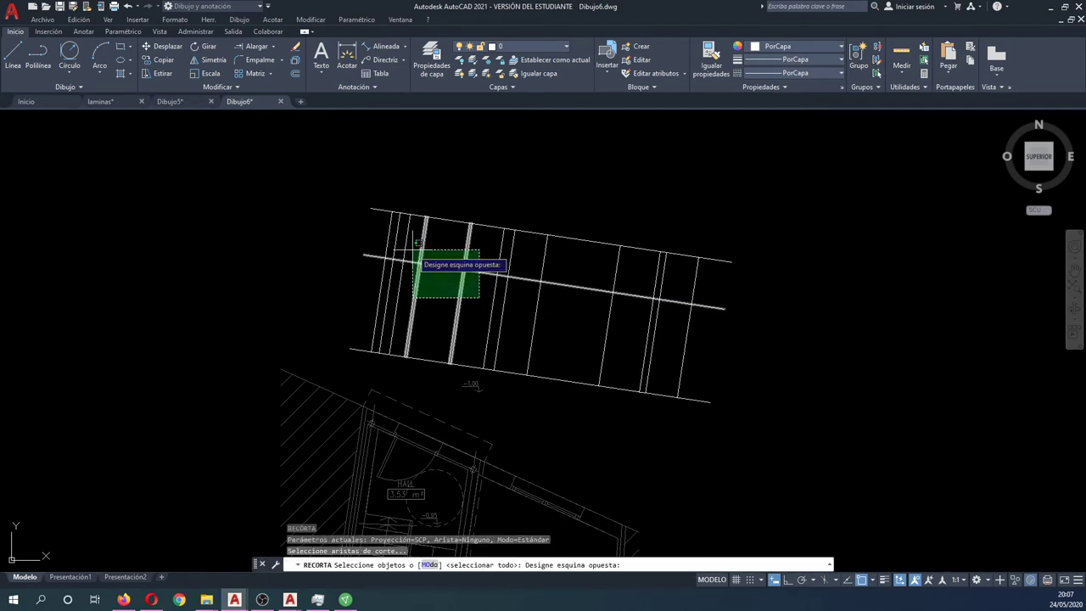
{"action": "left_click", "coordinate": [416, 246]}
{"action": "key", "text": "Return"}
{"action": "left_click", "coordinate": [533, 255]}
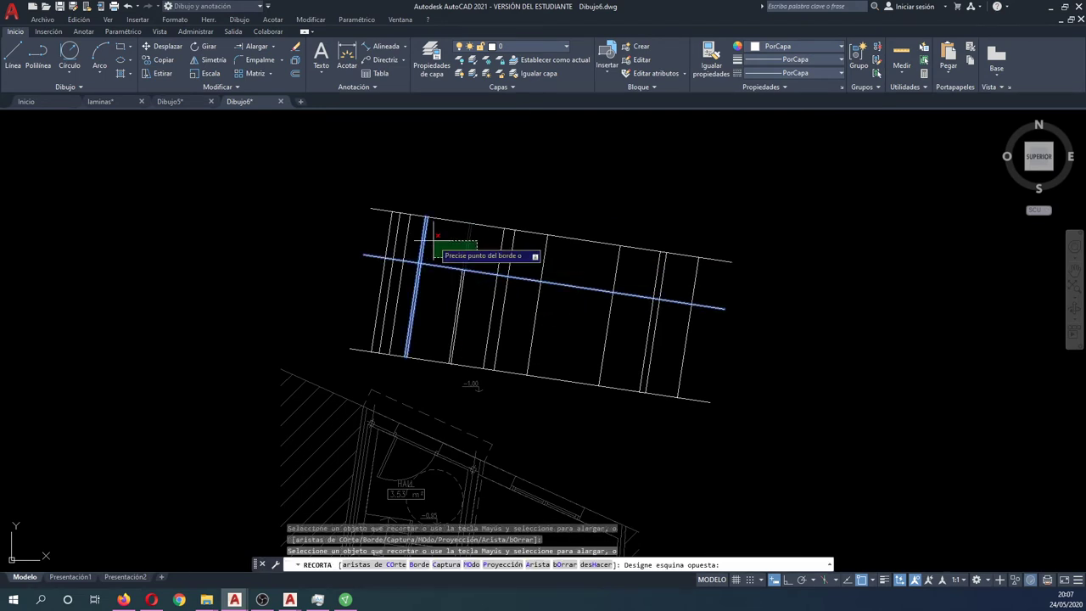
{"action": "left_click", "coordinate": [424, 238]}
{"action": "left_click", "coordinate": [422, 237]}
{"action": "left_click", "coordinate": [414, 230]}
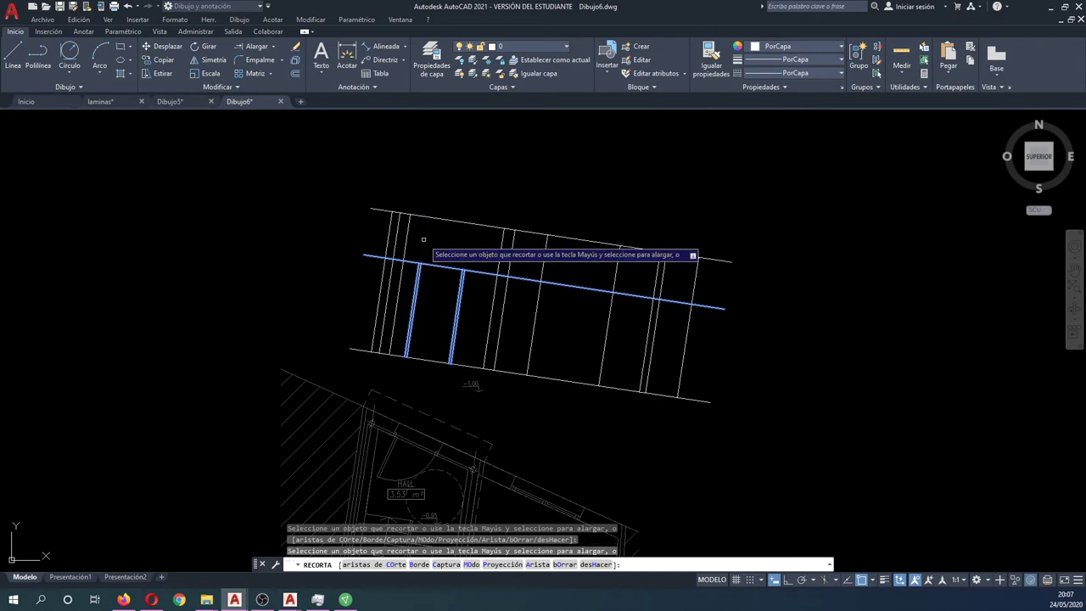
{"action": "left_click", "coordinate": [406, 263]}
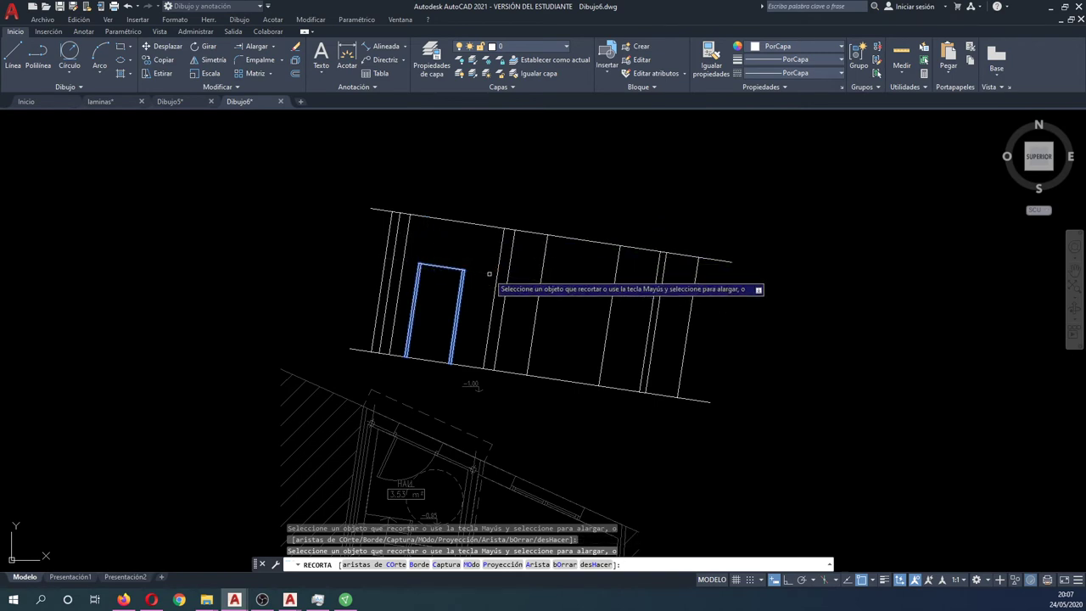
{"action": "key", "text": "Return"}
{"action": "scroll", "coordinate": [489, 231], "scroll_direction": "down", "scroll_amount": 4}
{"action": "middle_click_drag", "start_coordinate": [485, 323], "coordinate": [485, 297]}
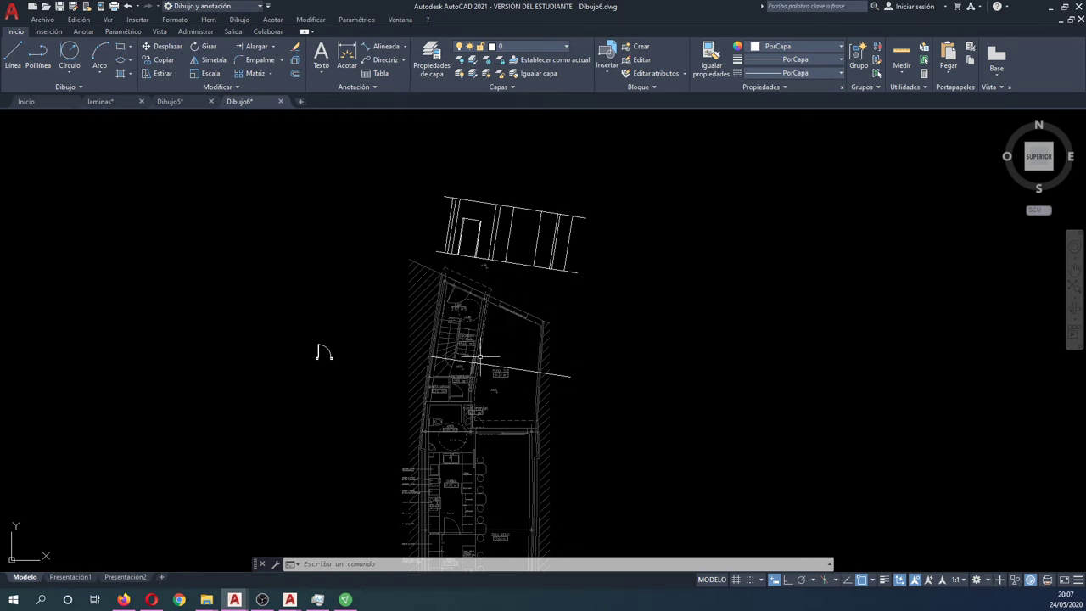
- Select the outer wall outline, zoom on the hall and stairs, and expand Modificar
{"action": "left_click", "coordinate": [481, 361]}
{"action": "scroll", "coordinate": [348, 360], "scroll_direction": "up", "scroll_amount": 4}
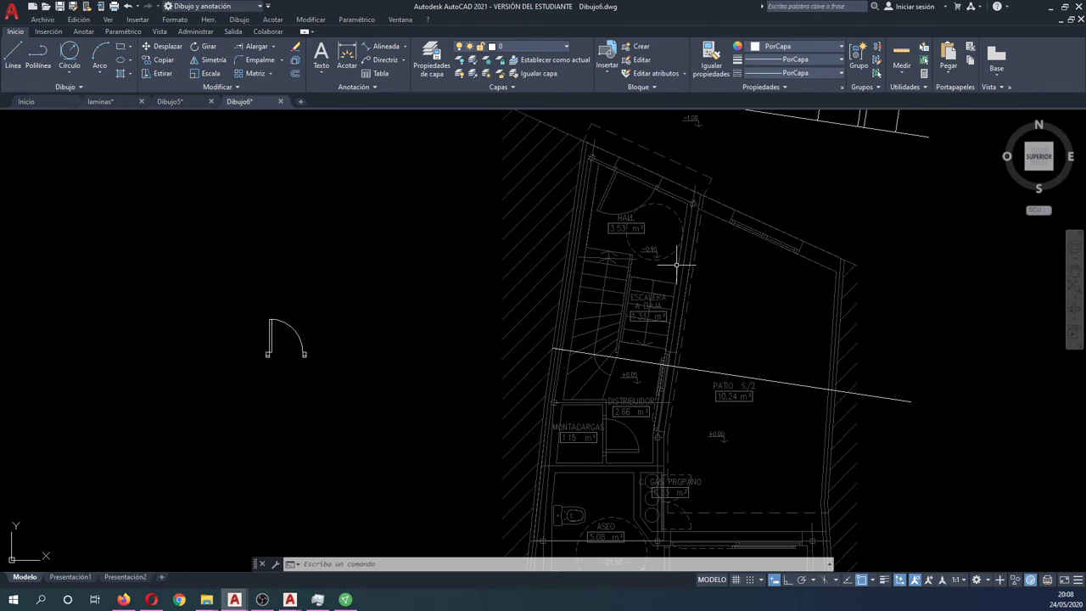
{"action": "left_click", "coordinate": [157, 87]}
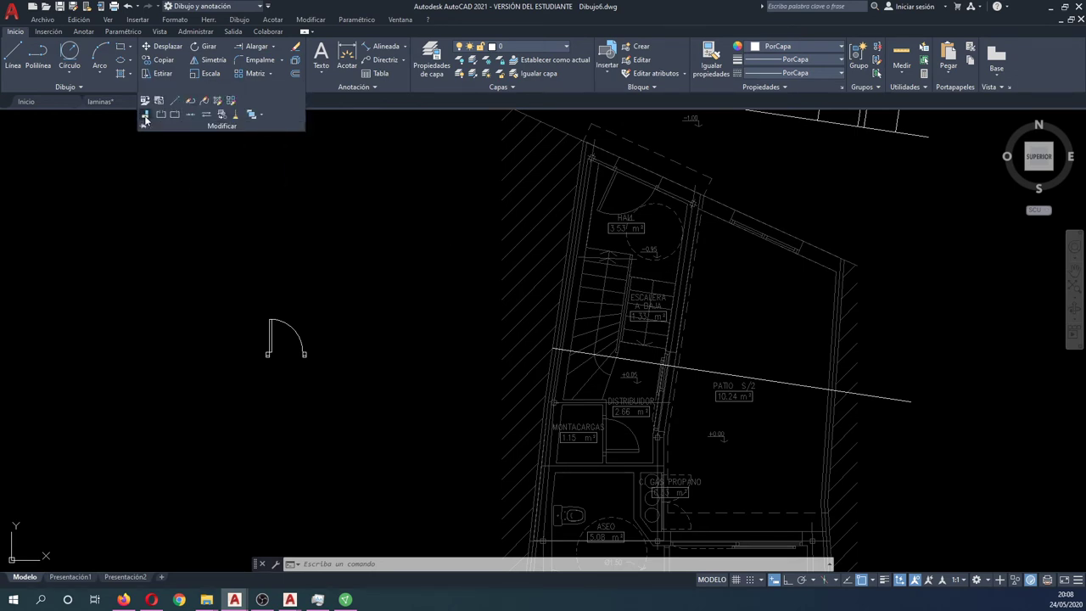
- Select the door block and map its lower-left corner onto the stair wall
{"action": "left_click", "coordinate": [145, 116]}
{"action": "left_click", "coordinate": [341, 387]}
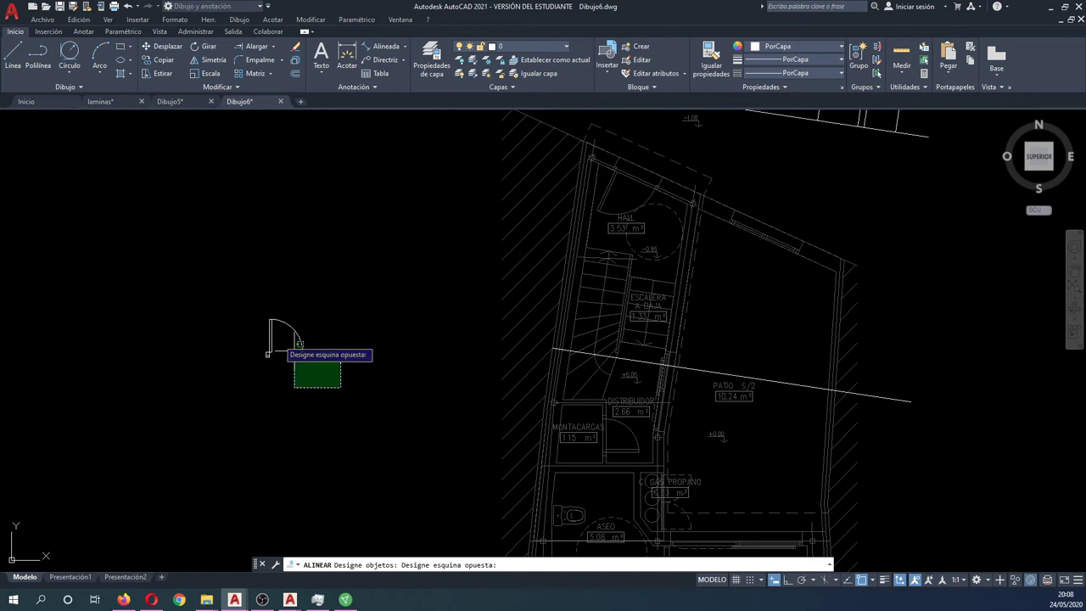
{"action": "left_click", "coordinate": [226, 303]}
{"action": "key", "text": "Return"}
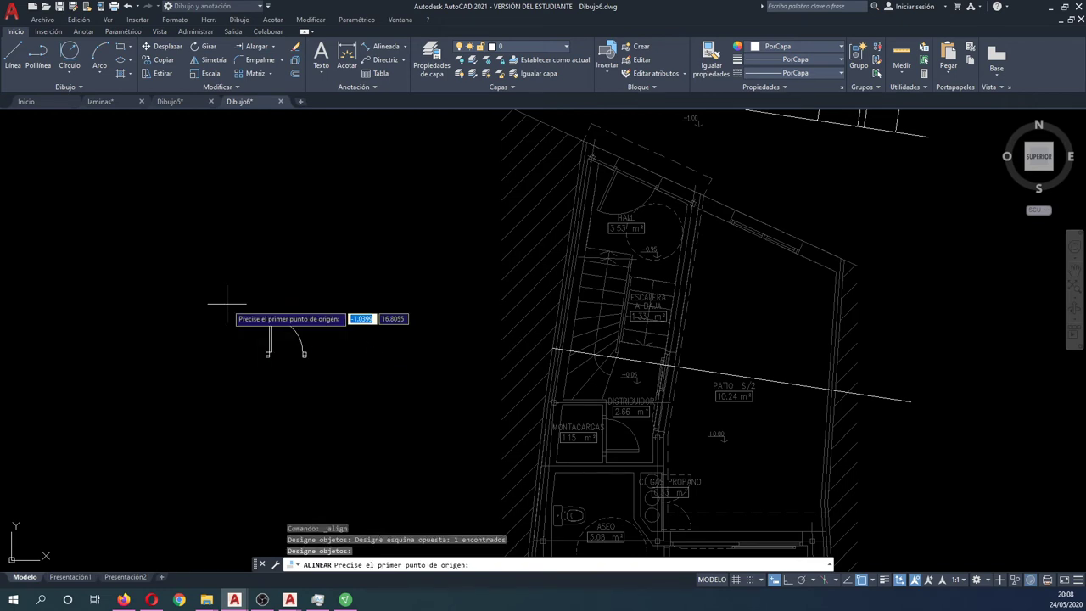
{"action": "scroll", "coordinate": [254, 360], "scroll_direction": "up", "scroll_amount": 6}
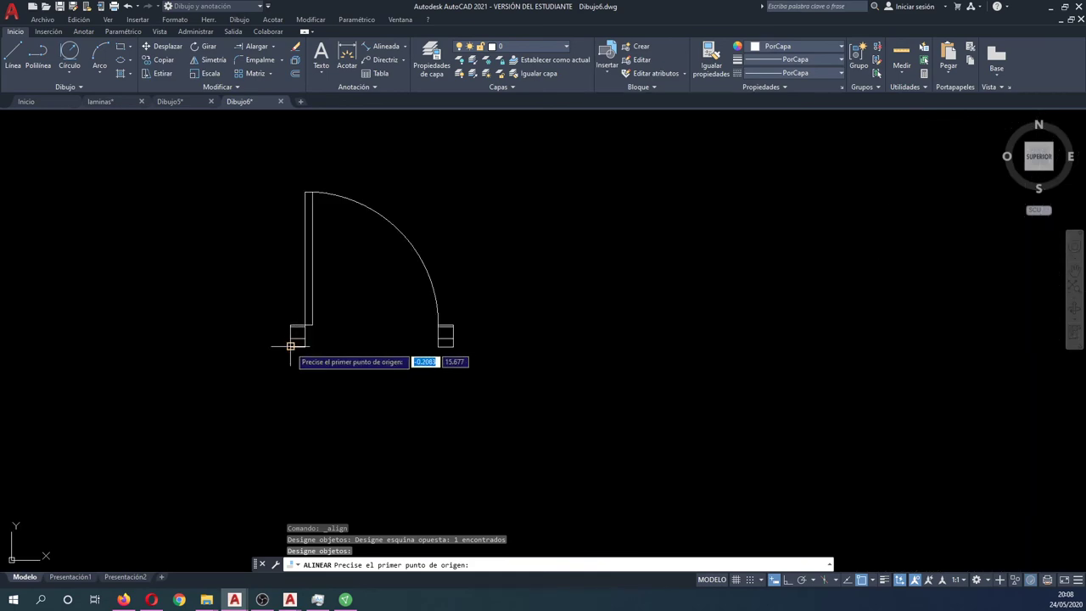
{"action": "left_click", "coordinate": [290, 348]}
{"action": "scroll", "coordinate": [288, 344], "scroll_direction": "down", "scroll_amount": 6}
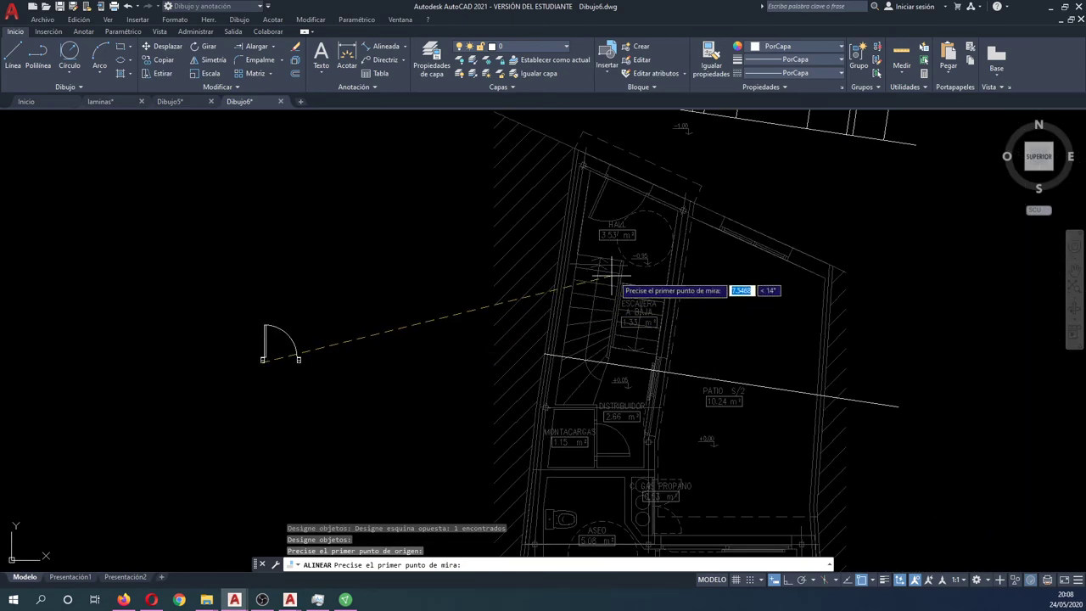
{"action": "scroll", "coordinate": [618, 280], "scroll_direction": "up", "scroll_amount": 8}
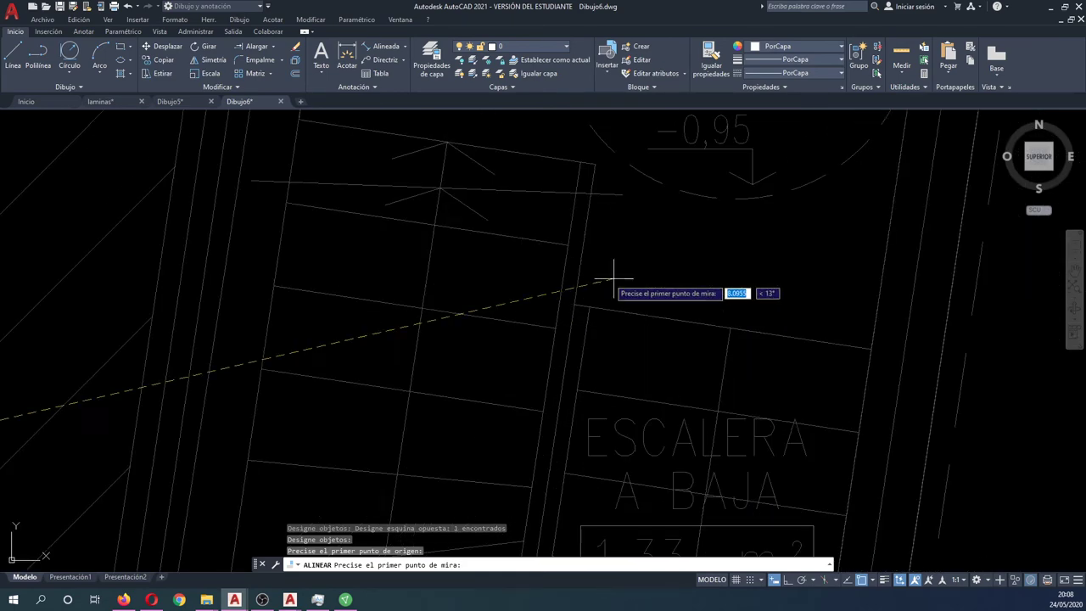
{"action": "left_click", "coordinate": [575, 303]}
{"action": "scroll", "coordinate": [593, 280], "scroll_direction": "down", "scroll_amount": 5}
{"action": "scroll", "coordinate": [189, 376], "scroll_direction": "up", "scroll_amount": 5}
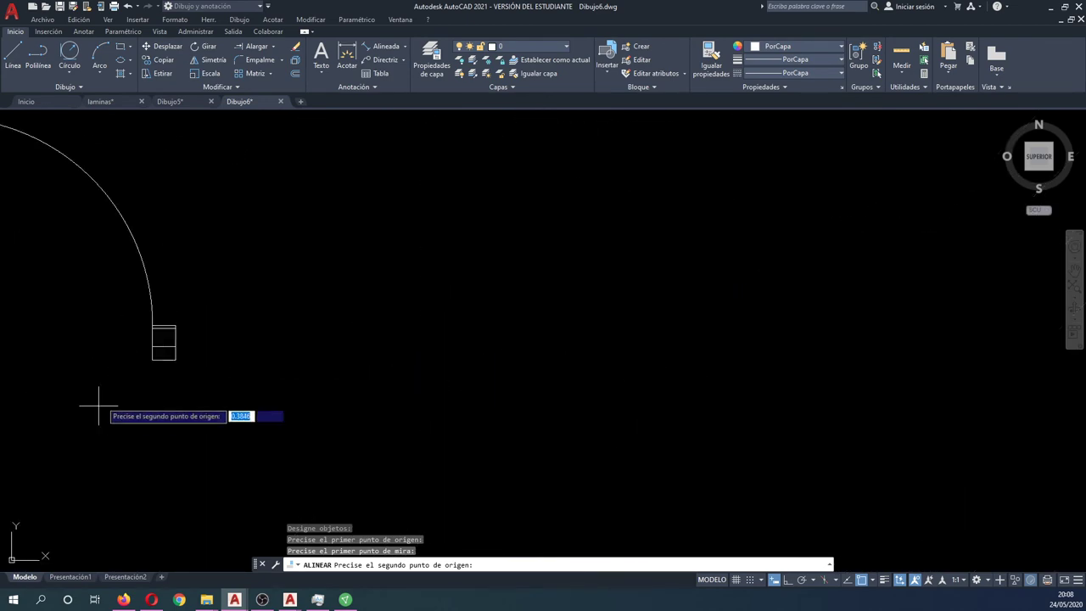
- Map the door jamb to the wall intersection, skipping the third point and not scaling
{"action": "left_click", "coordinate": [165, 363]}
{"action": "scroll", "coordinate": [165, 363], "scroll_direction": "down", "scroll_amount": 5}
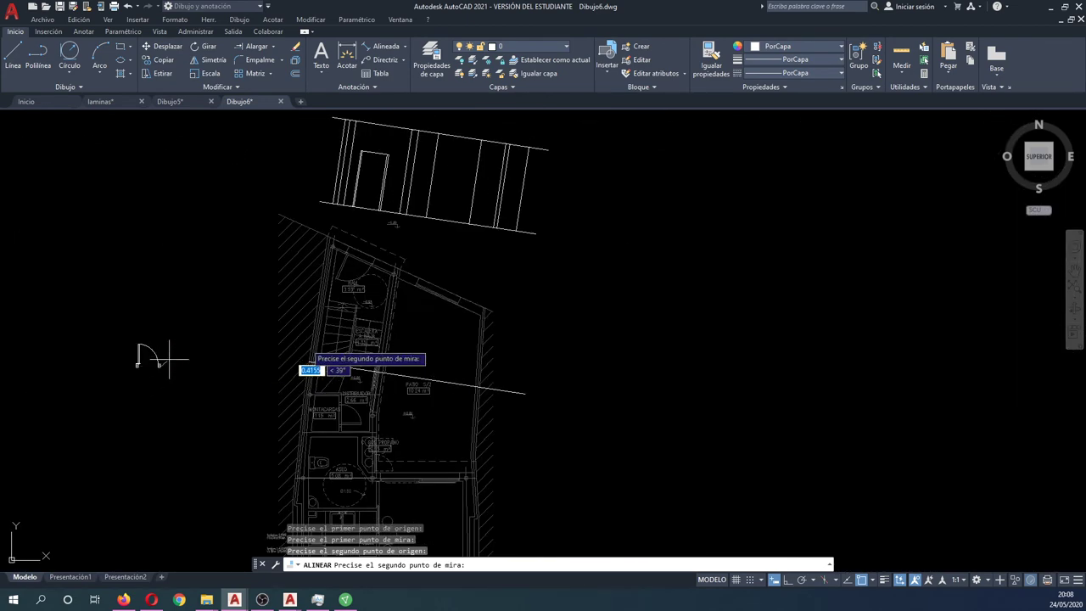
{"action": "scroll", "coordinate": [381, 339], "scroll_direction": "up", "scroll_amount": 4}
{"action": "scroll", "coordinate": [340, 322], "scroll_direction": "up", "scroll_amount": 3}
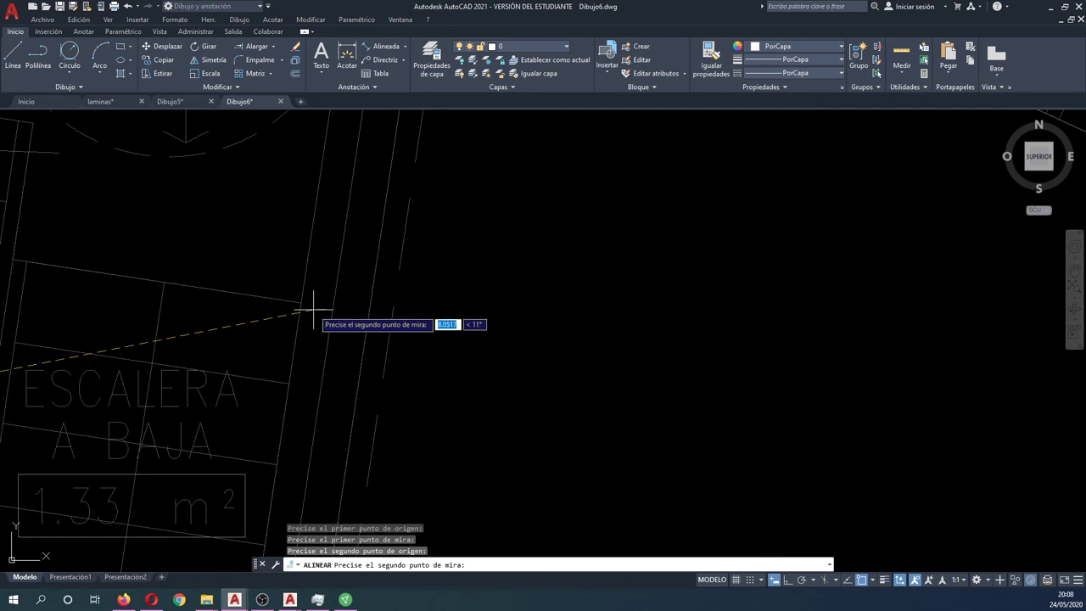
{"action": "left_click", "coordinate": [301, 303]}
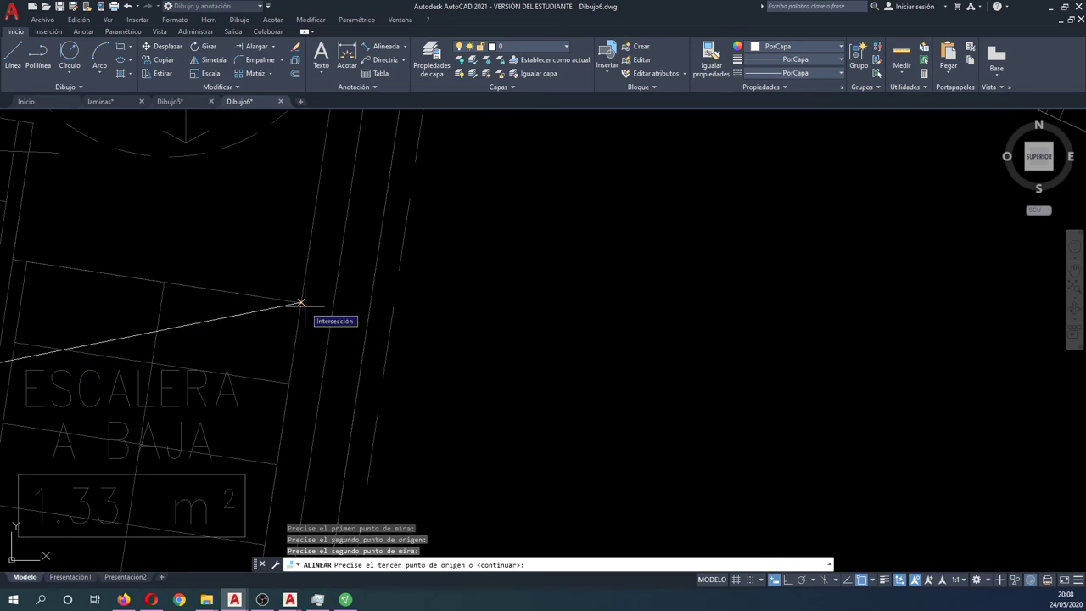
{"action": "key", "text": "Return"}
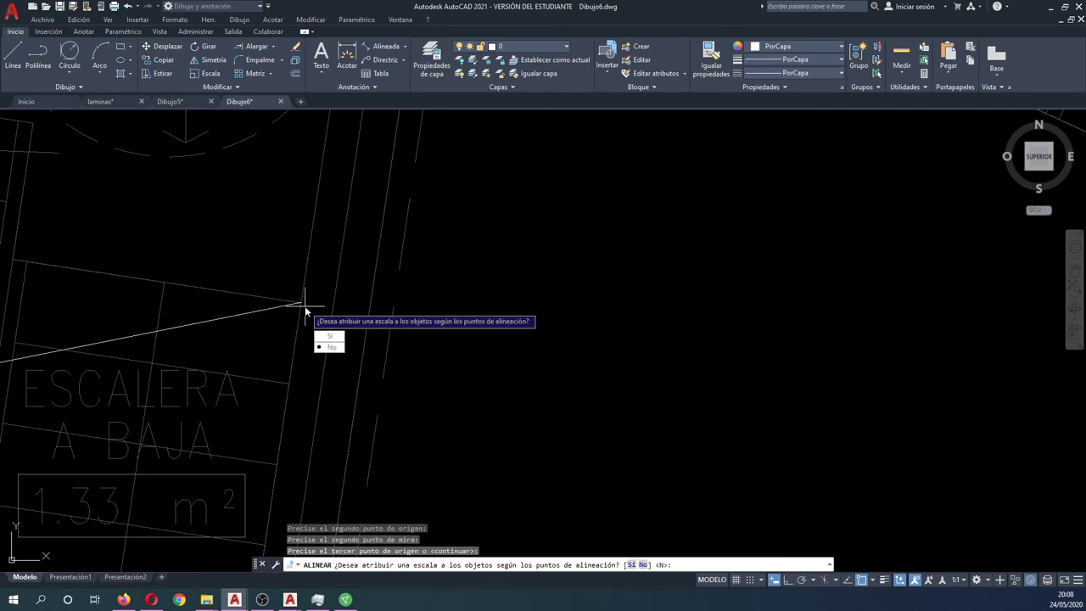
{"action": "scroll", "coordinate": [306, 312], "scroll_direction": "down", "scroll_amount": 5}
{"action": "scroll", "coordinate": [302, 310], "scroll_direction": "down", "scroll_amount": 2}
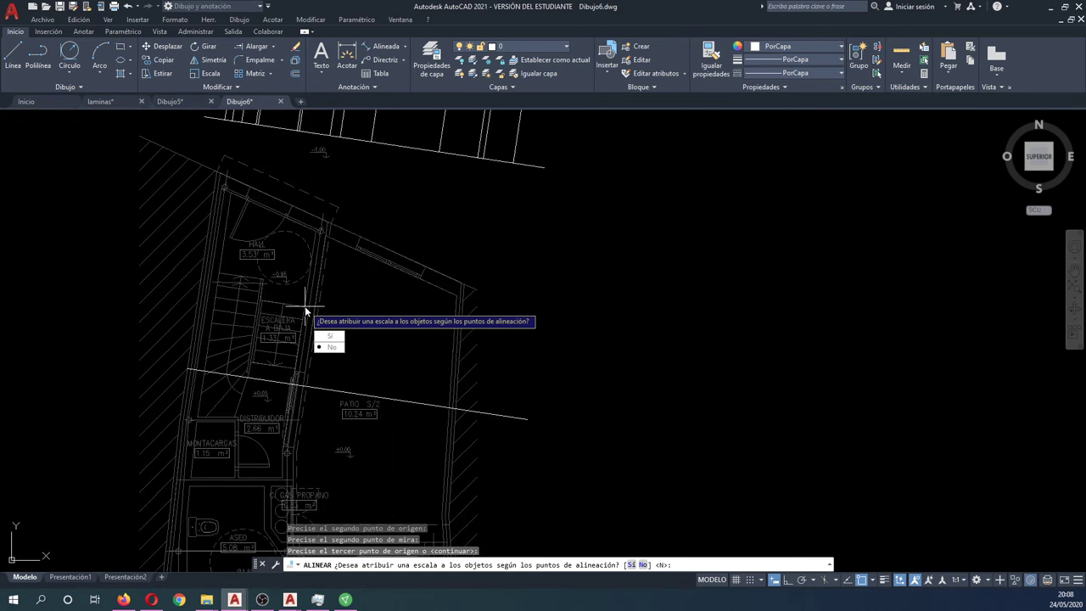
{"action": "mouse_move", "coordinate": [310, 315]}
{"action": "middle_mouse_down"}
{"action": "mouse_move", "coordinate": [424, 323]}
{"action": "mouse_move", "coordinate": [444, 335]}
{"action": "middle_mouse_up"}
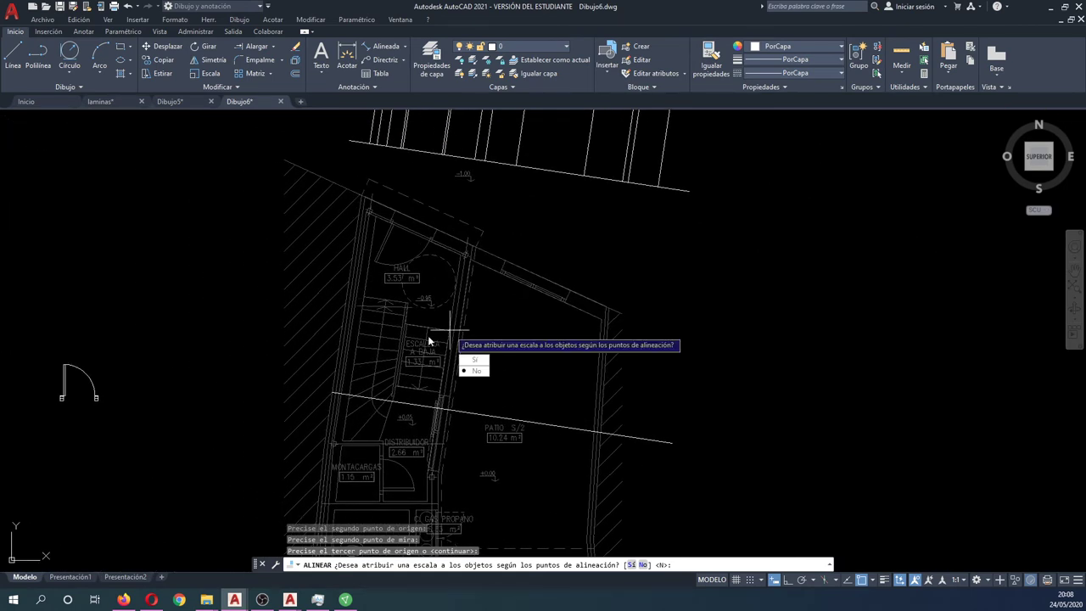
{"action": "type", "text": "s"}
{"action": "key", "text": "Return"}
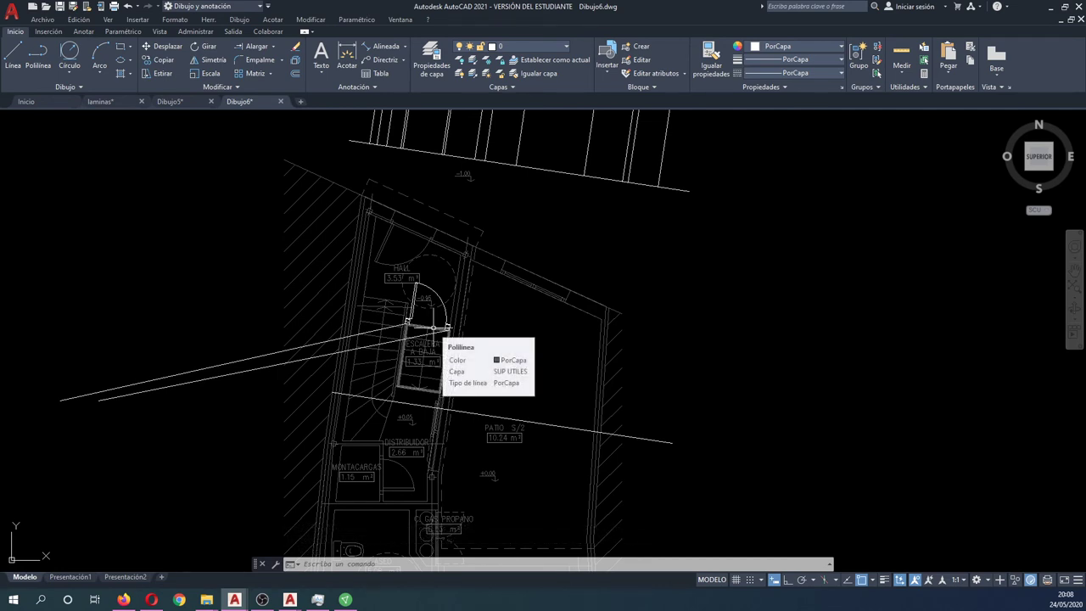
{"action": "scroll", "coordinate": [501, 320], "scroll_direction": "down", "scroll_amount": 3}
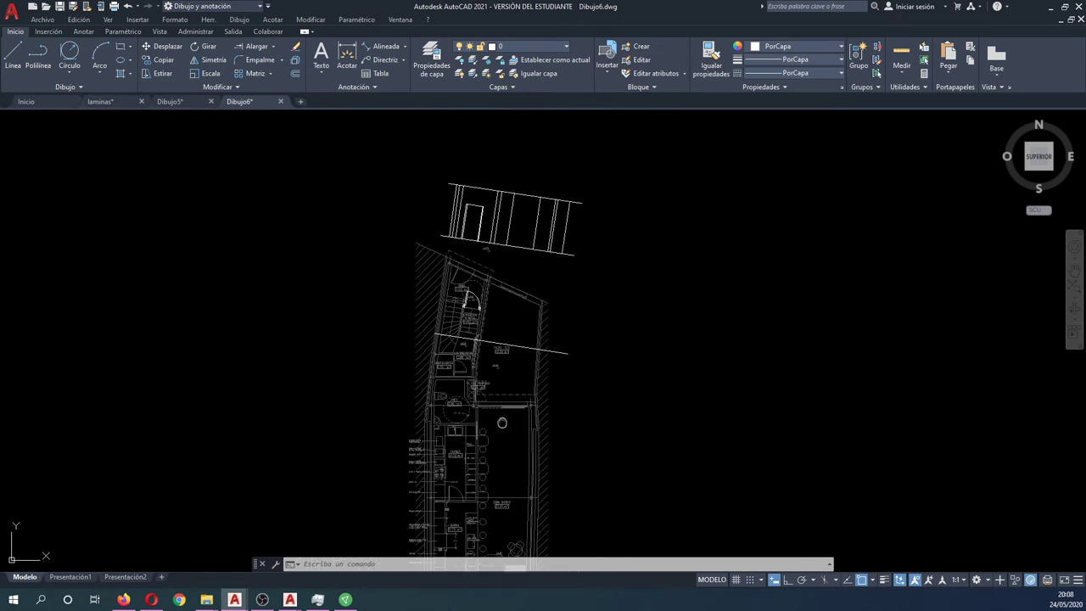
- Restore the round tables and chairs in the dining area with an undo command
{"action": "scroll", "coordinate": [502, 421], "scroll_direction": "up", "scroll_amount": 1}
{"action": "scroll", "coordinate": [529, 383], "scroll_direction": "up", "scroll_amount": 1}
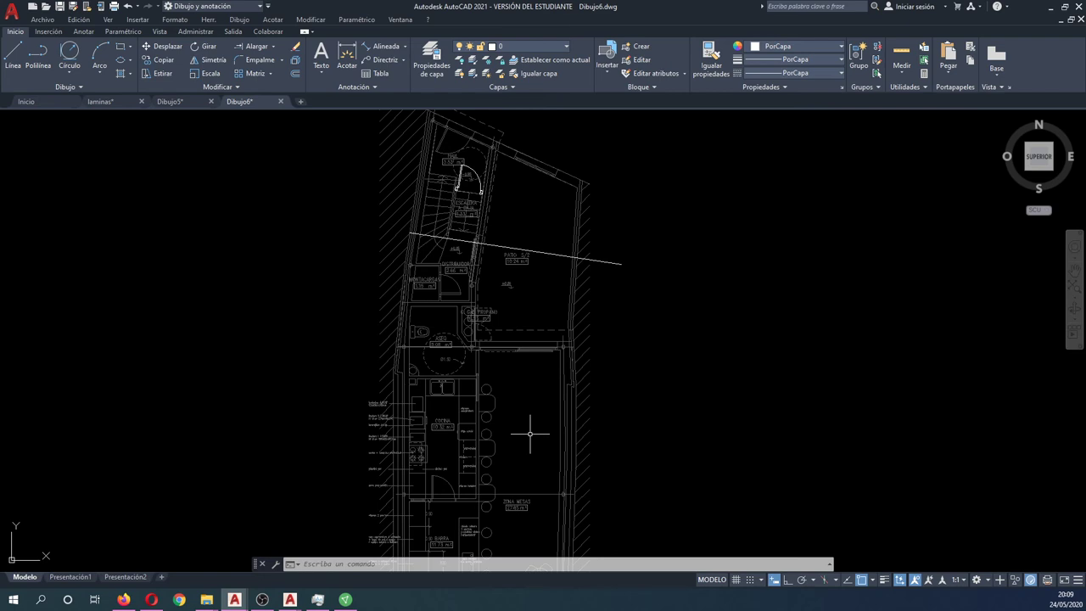
{"action": "type", "text": "Uy"}
{"action": "key", "text": "Return"}
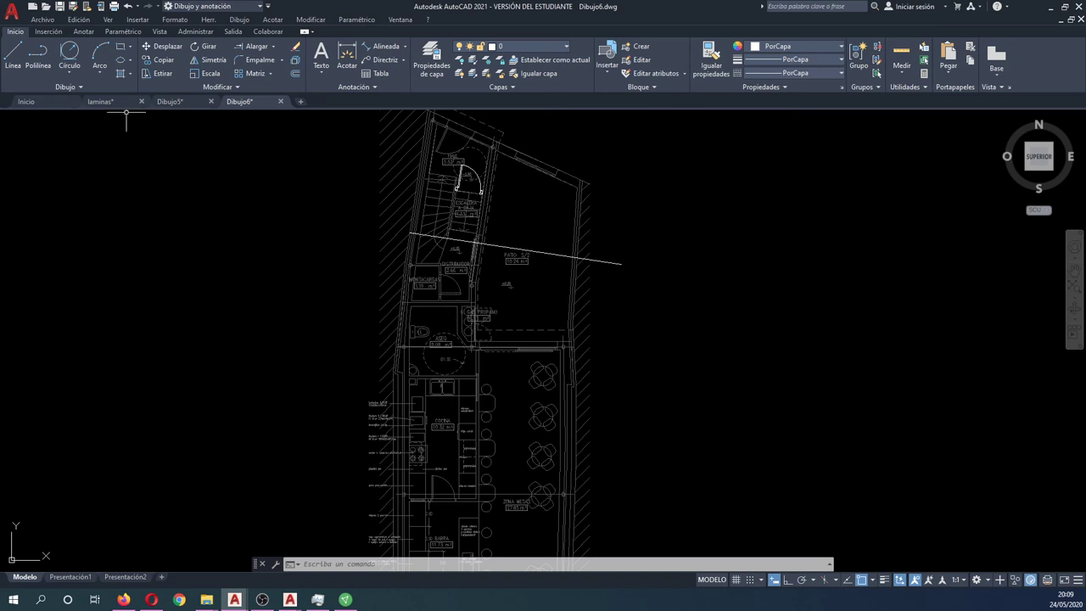
- Copy the whole floor plan to the clipboard
{"action": "scroll", "coordinate": [578, 292], "scroll_direction": "down", "scroll_amount": 2}
{"action": "left_click", "coordinate": [642, 373]}
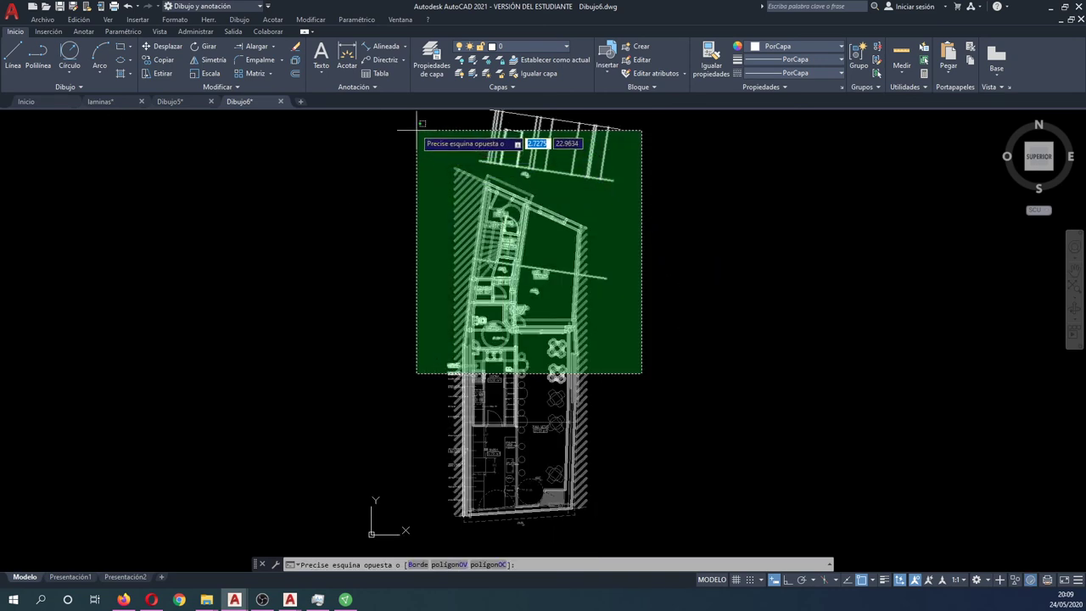
{"action": "middle_click_drag", "start_coordinate": [448, 158], "coordinate": [441, 225]}
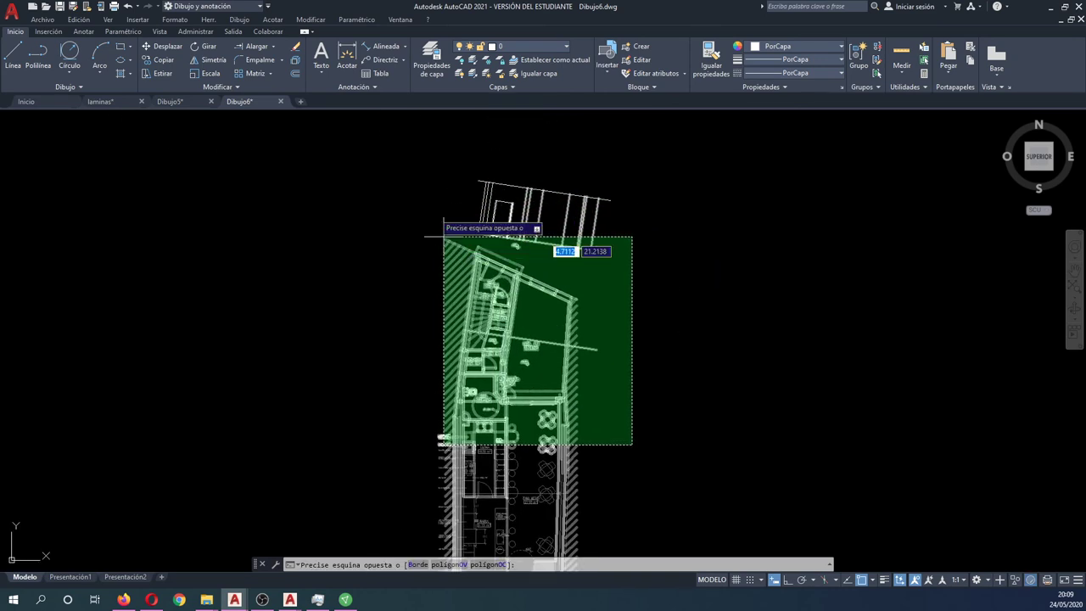
{"action": "left_click", "coordinate": [411, 167]}
{"action": "key", "text": "ctrl+c"}
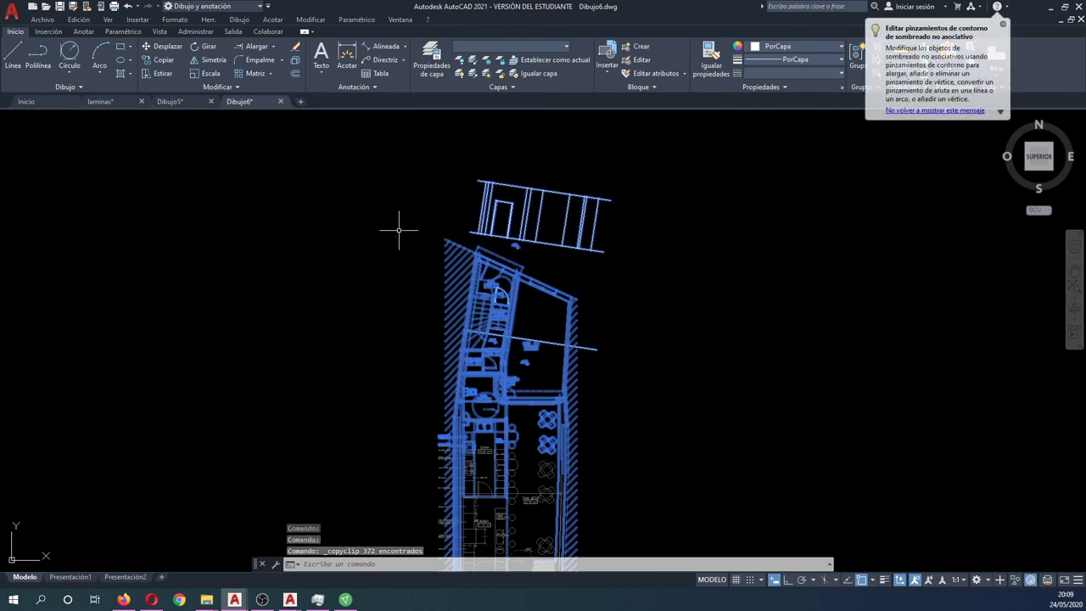
{"action": "scroll", "coordinate": [373, 247], "scroll_direction": "down", "scroll_amount": 4}
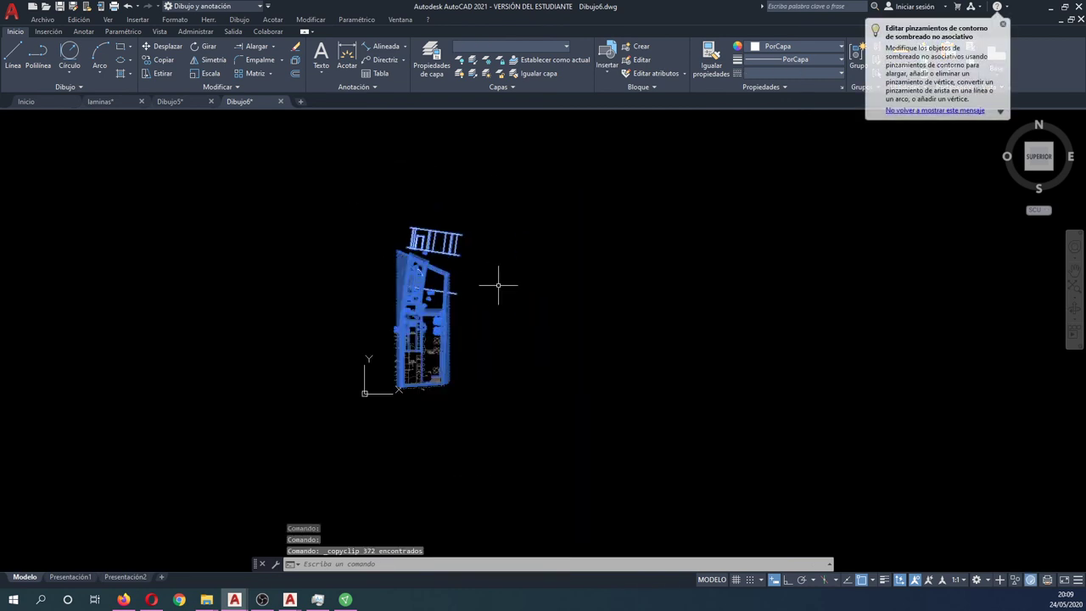
{"action": "key", "text": "Escape"}
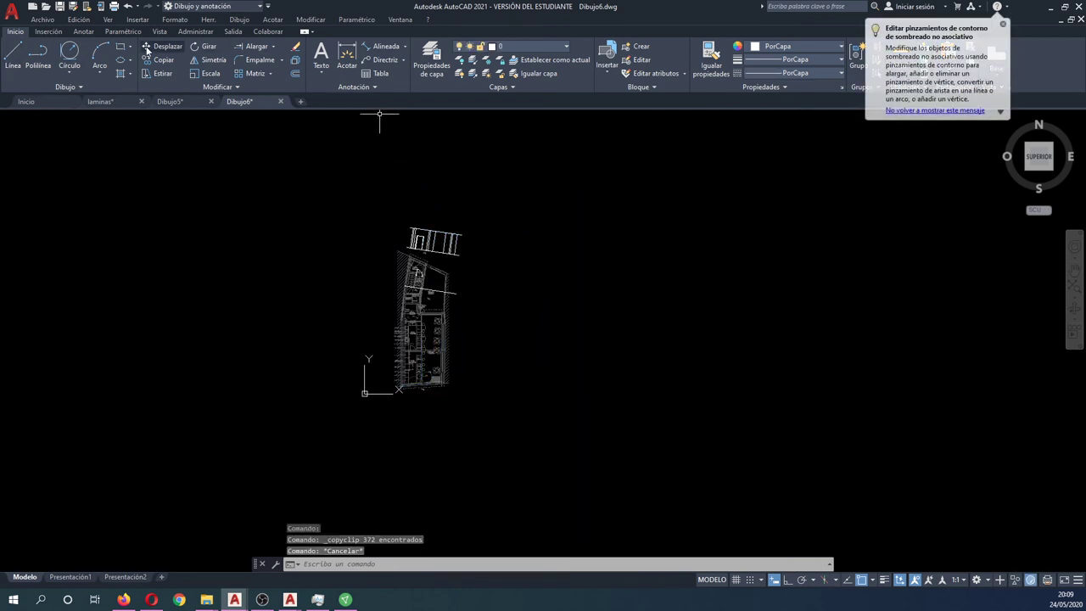
- Undo the door alignment and paste a copy of the plan to the right
{"action": "left_click", "coordinate": [128, 5]}
{"action": "key", "text": "ctrl+z"}
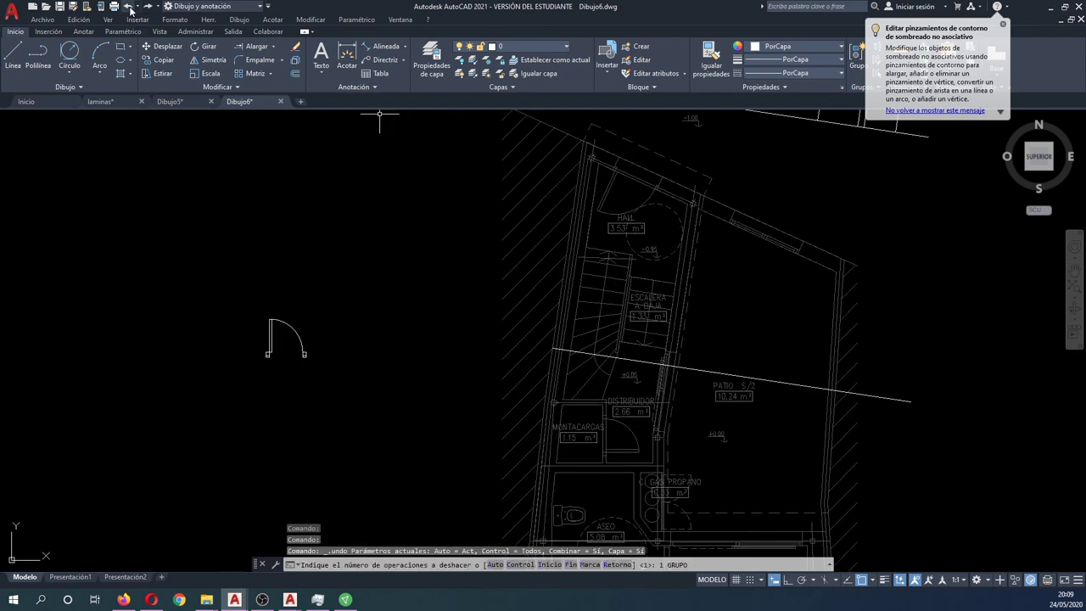
{"action": "key", "text": "ctrl+z"}
{"action": "scroll", "coordinate": [177, 233], "scroll_direction": "down", "scroll_amount": 4}
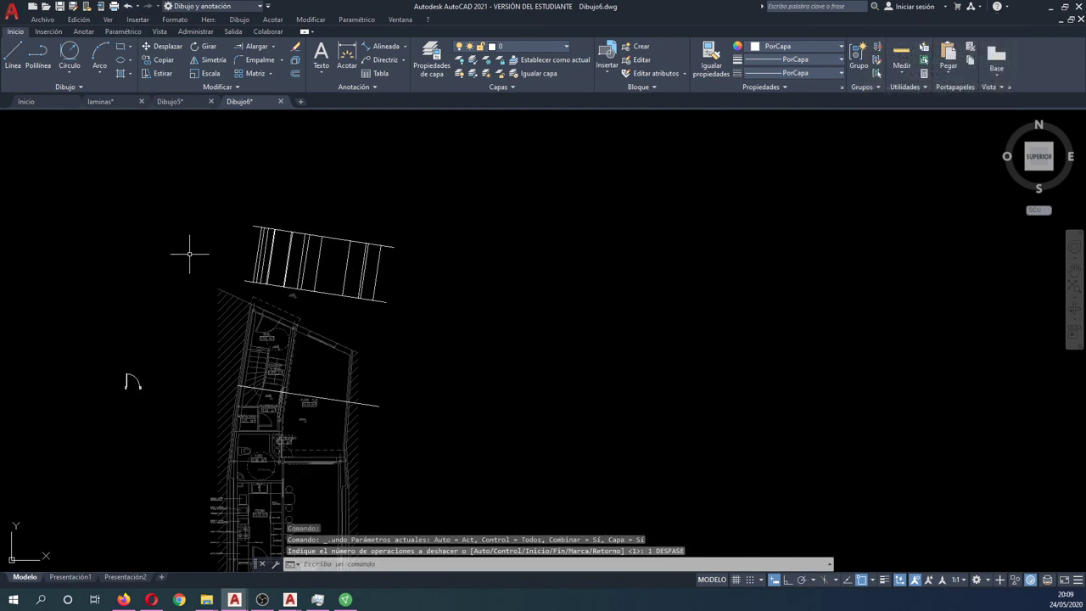
{"action": "key", "text": "ctrl+v"}
{"action": "scroll", "coordinate": [810, 530], "scroll_direction": "down", "scroll_amount": 2}
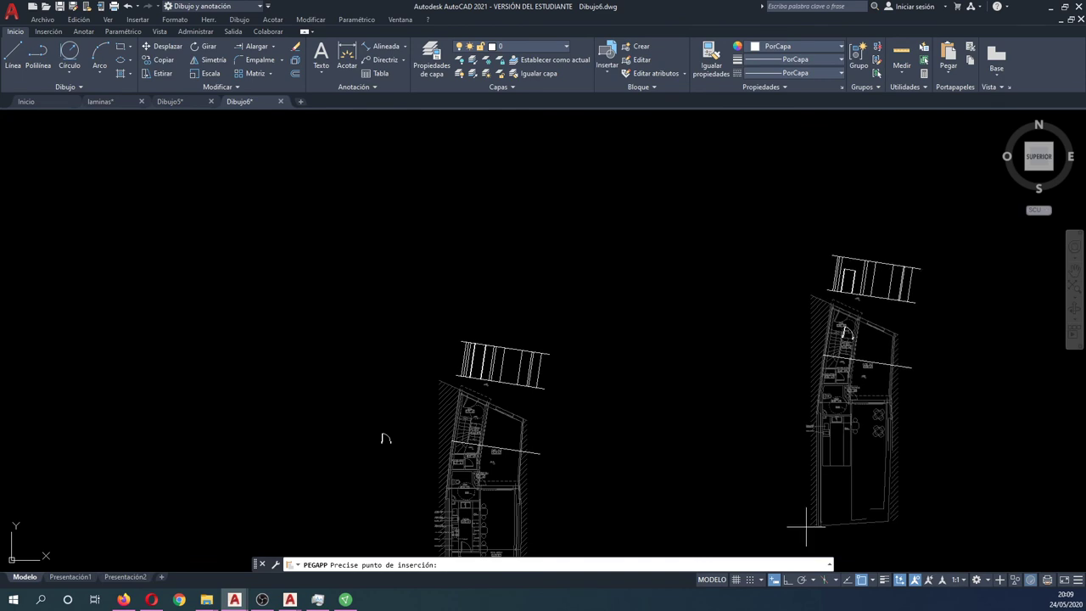
{"action": "left_click", "coordinate": [806, 528]}
- Erase the pasted duplicate plan on the right
{"action": "scroll", "coordinate": [908, 424], "scroll_direction": "down", "scroll_amount": 2}
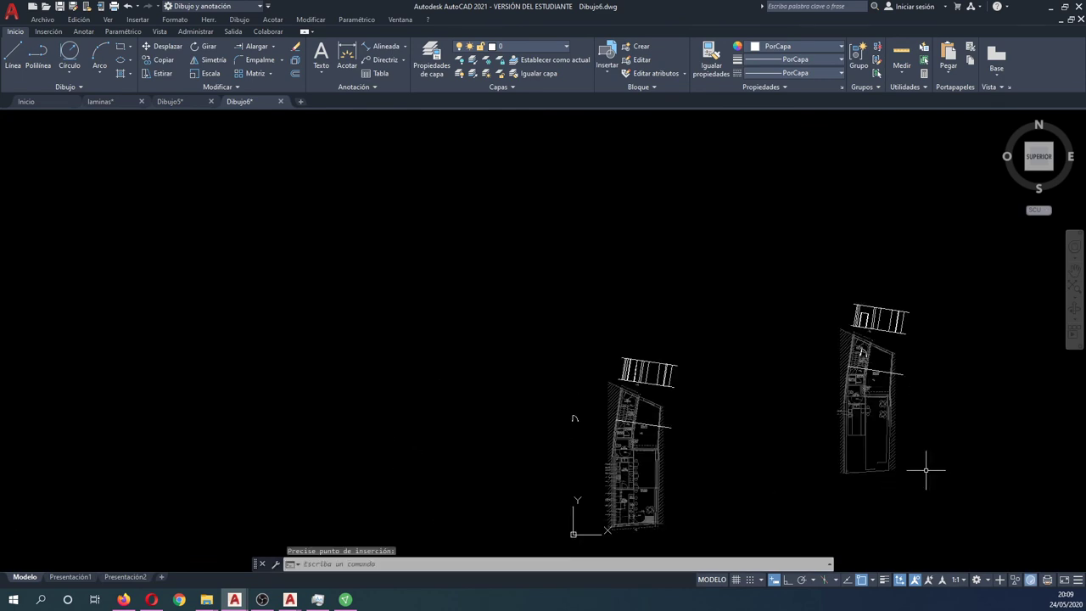
{"action": "left_click", "coordinate": [924, 479]}
{"action": "left_click", "coordinate": [806, 295]}
{"action": "key", "text": "Delete"}
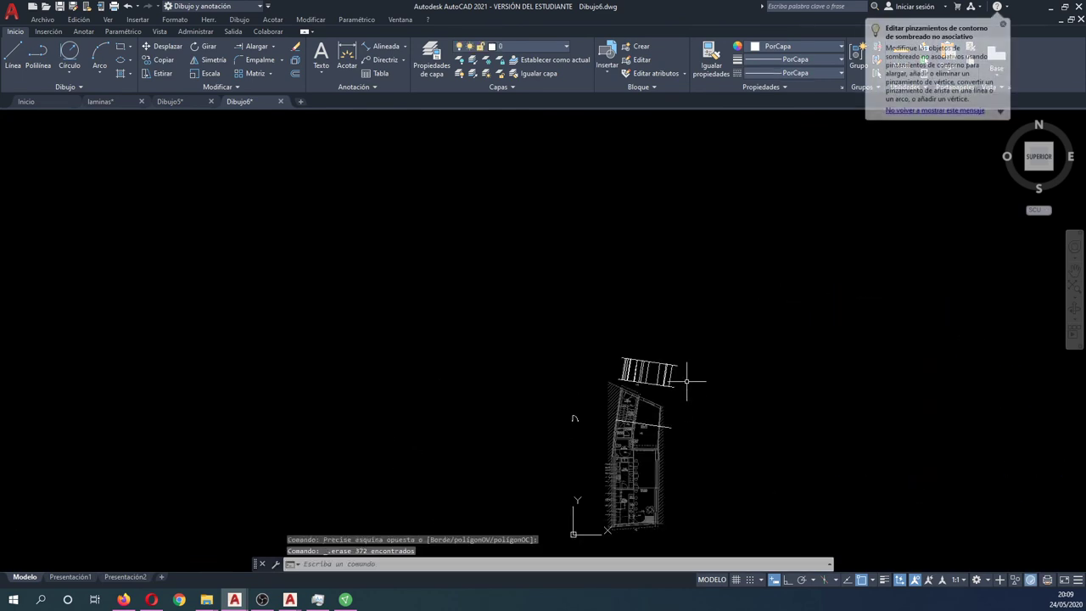
{"action": "scroll", "coordinate": [681, 439], "scroll_direction": "up", "scroll_amount": 3}
{"action": "scroll", "coordinate": [675, 430], "scroll_direction": "up", "scroll_amount": 3}
{"action": "mouse_move", "coordinate": [670, 381]}
{"action": "middle_mouse_down"}
{"action": "mouse_move", "coordinate": [687, 316]}
{"action": "mouse_move", "coordinate": [516, 339]}
{"action": "middle_mouse_up"}
{"action": "scroll", "coordinate": [672, 326], "scroll_direction": "down", "scroll_amount": 3}
{"action": "scroll", "coordinate": [673, 326], "scroll_direction": "down", "scroll_amount": 2}
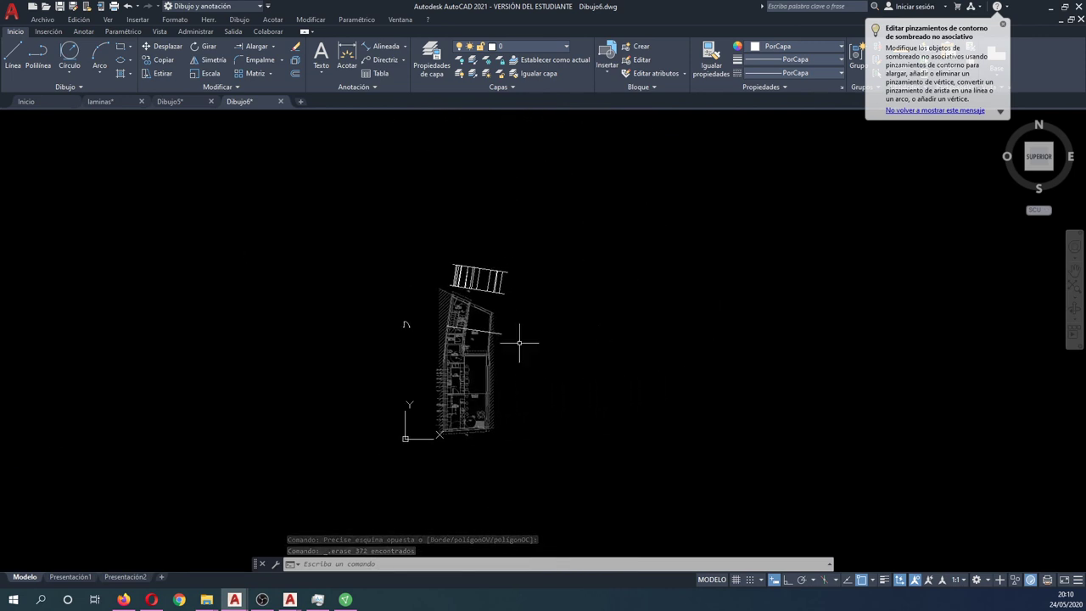
- Bring back the erased copy with UY, then delete it again
{"action": "type", "text": "uy"}
{"action": "key", "text": "Return"}
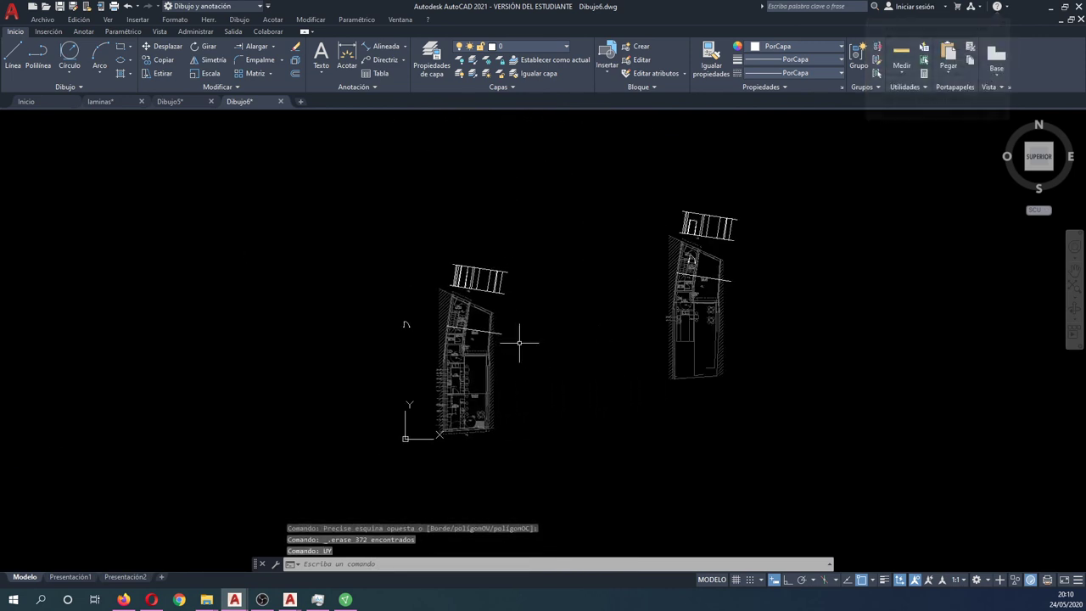
{"action": "left_click", "coordinate": [797, 421]}
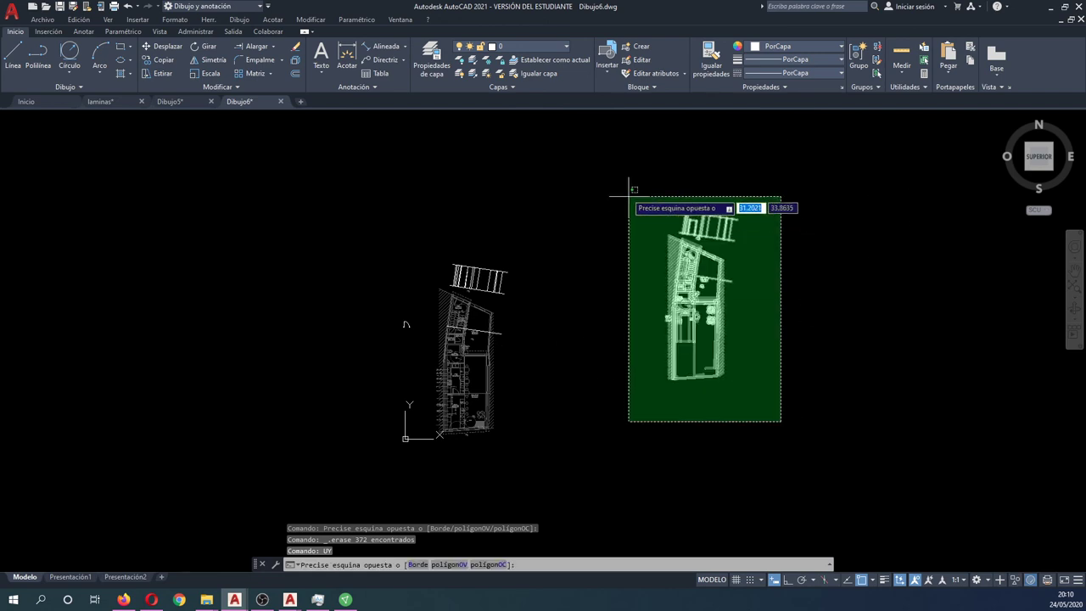
{"action": "left_click", "coordinate": [623, 180]}
{"action": "key", "text": "Delete"}
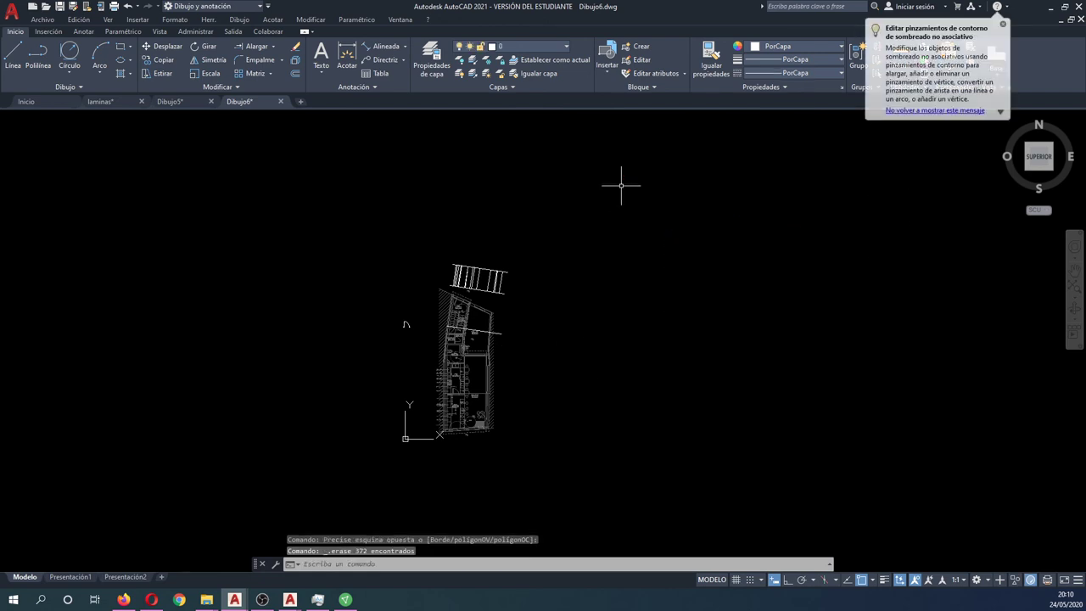